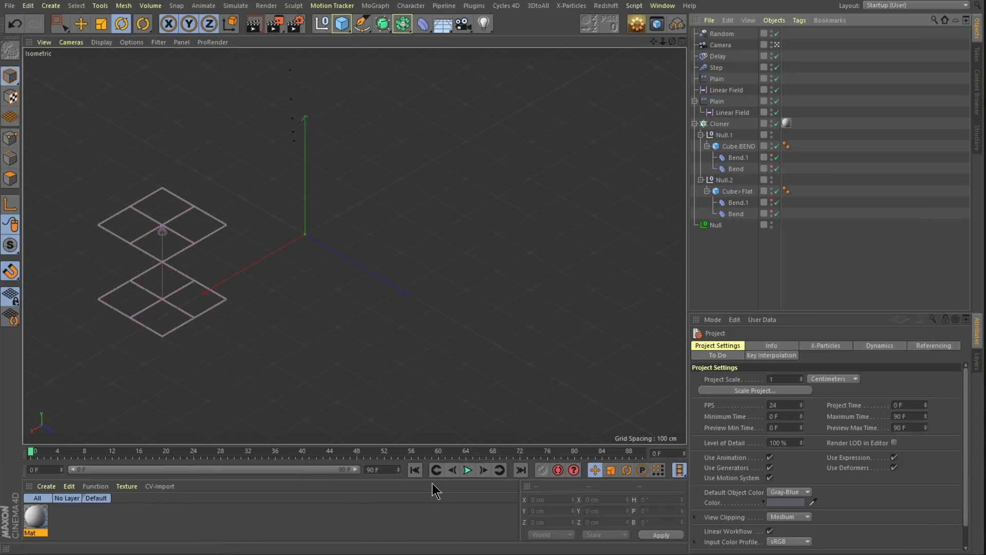
# Play the first cloner animation until the sheets settle into a solid stack.
pyautogui.click(468, 470)
# Stop at frame 21 and enable the Bend deformer on the flat sheet under Null.2.
pyautogui.click(468, 470)
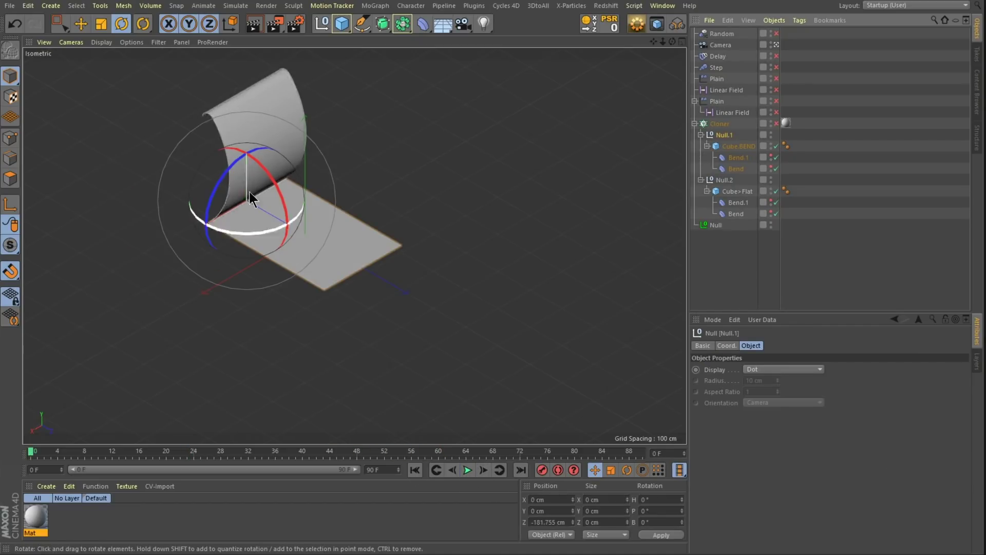
pyautogui.moveTo(31, 452); pyautogui.dragTo(17, 469)
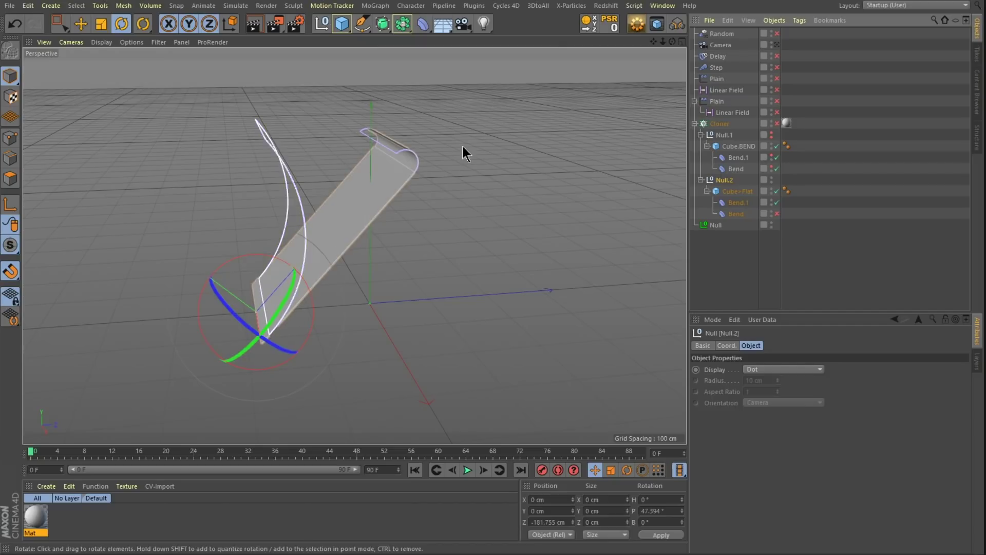
pyautogui.click(777, 214)
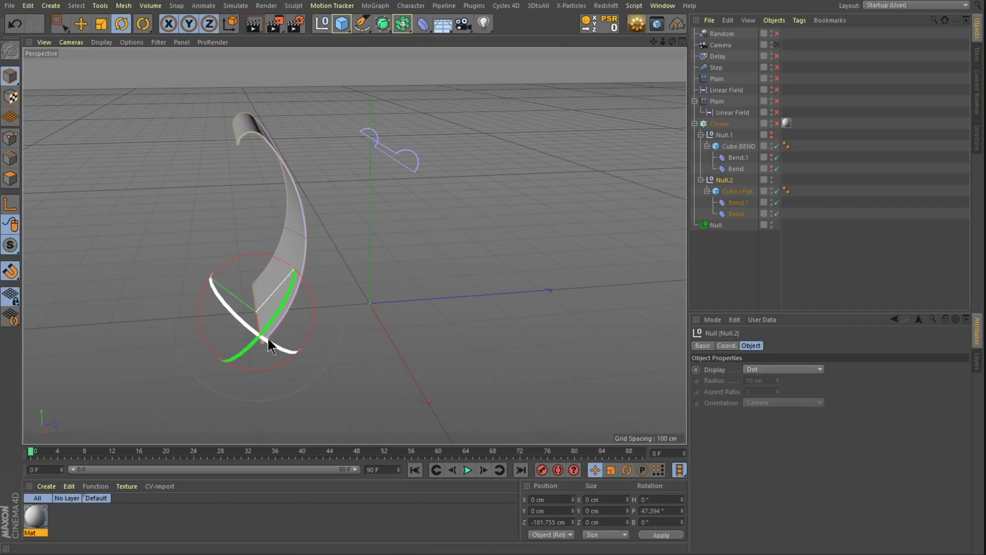
pyautogui.click(727, 346)
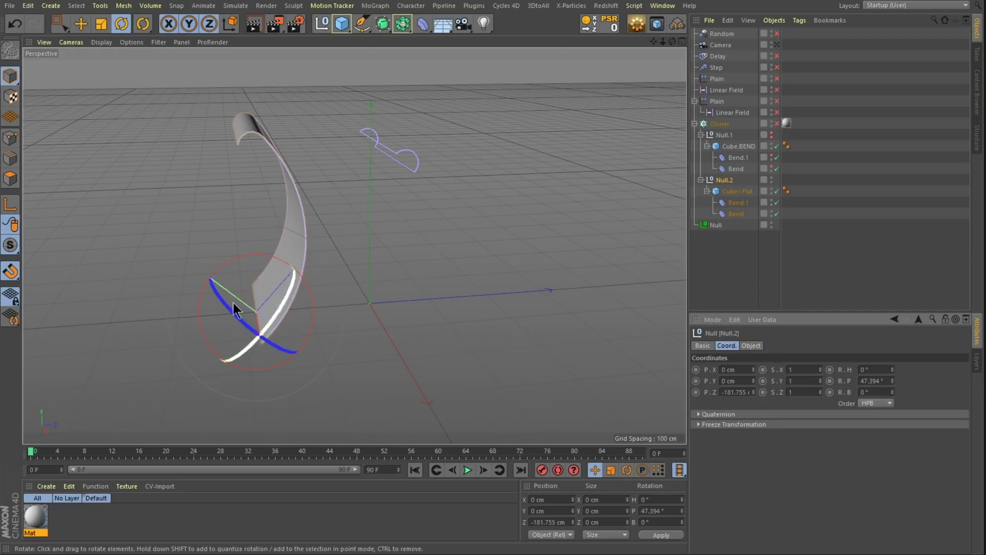
pyautogui.click(701, 179)
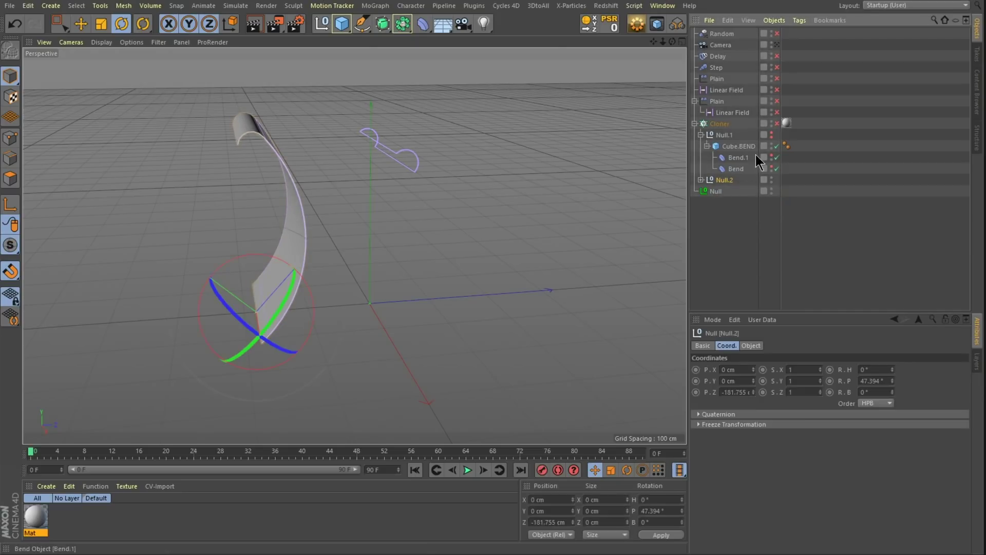
# Inspect Cube.BEND, Bend.1 and Bend, then turn off Null.2's editor visibility.
pyautogui.click(734, 147)
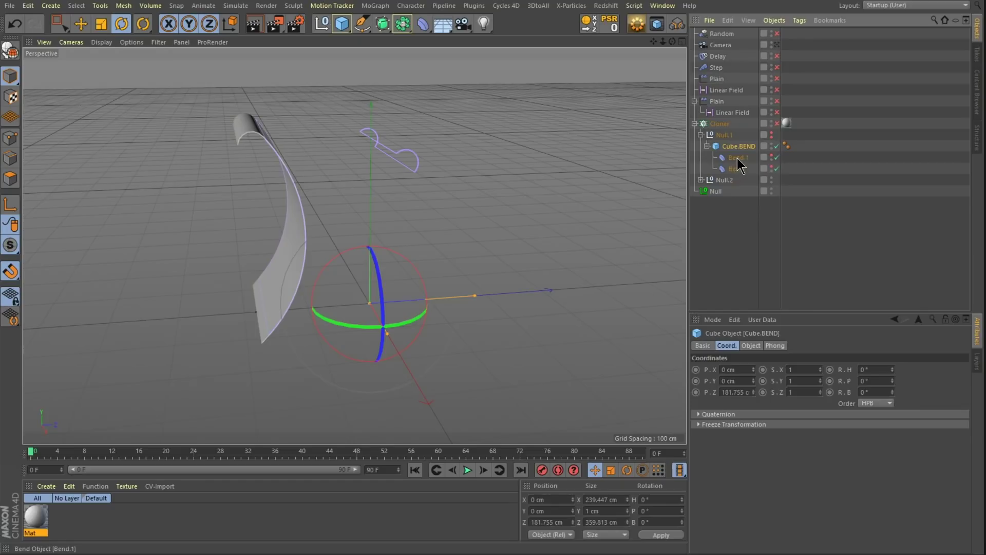
pyautogui.click(737, 159)
pyautogui.click(737, 168)
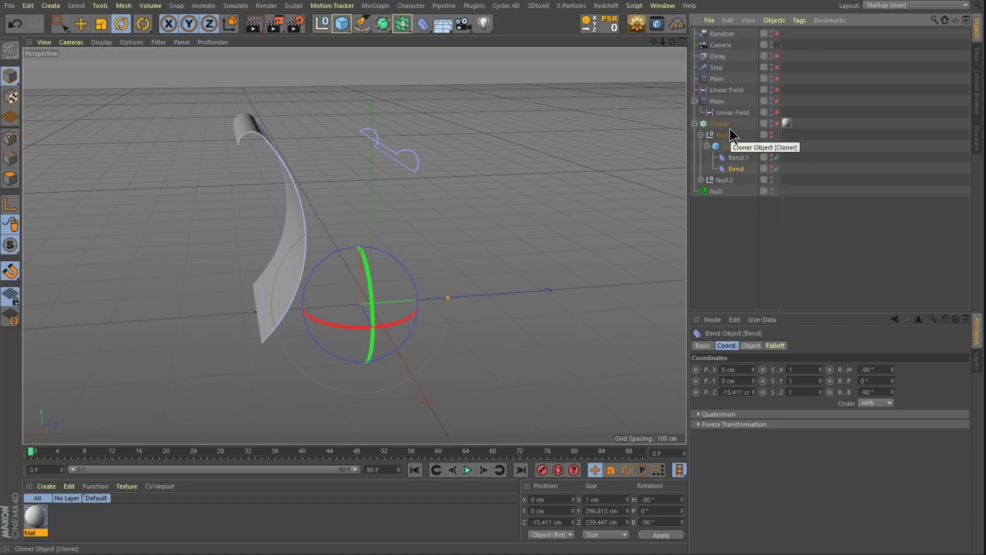
pyautogui.click(772, 179)
pyautogui.click(500, 299)
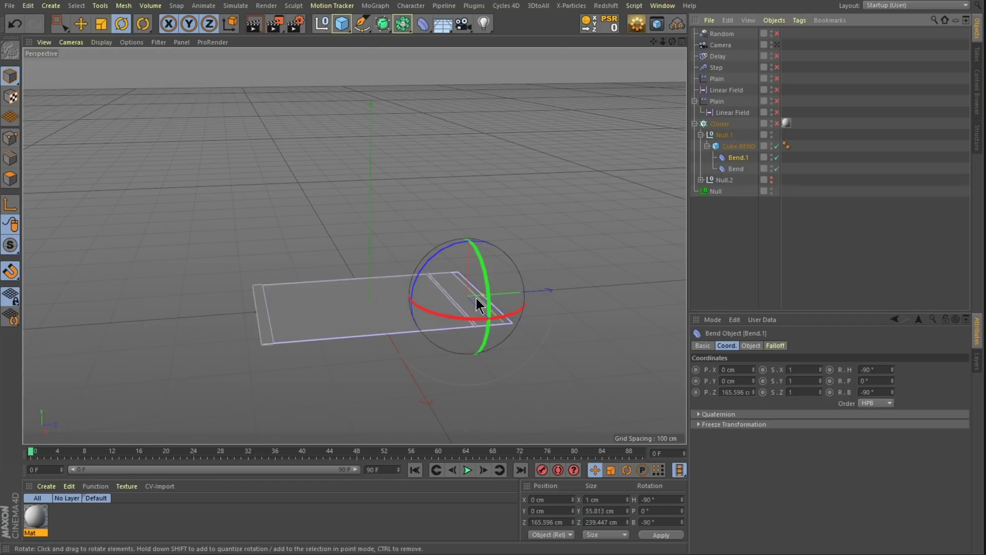
# Review the Bend settings, collapse Null.1 and select the Cloner (Linear, Blend, Count 50).
pyautogui.click(751, 345)
pyautogui.click(735, 169)
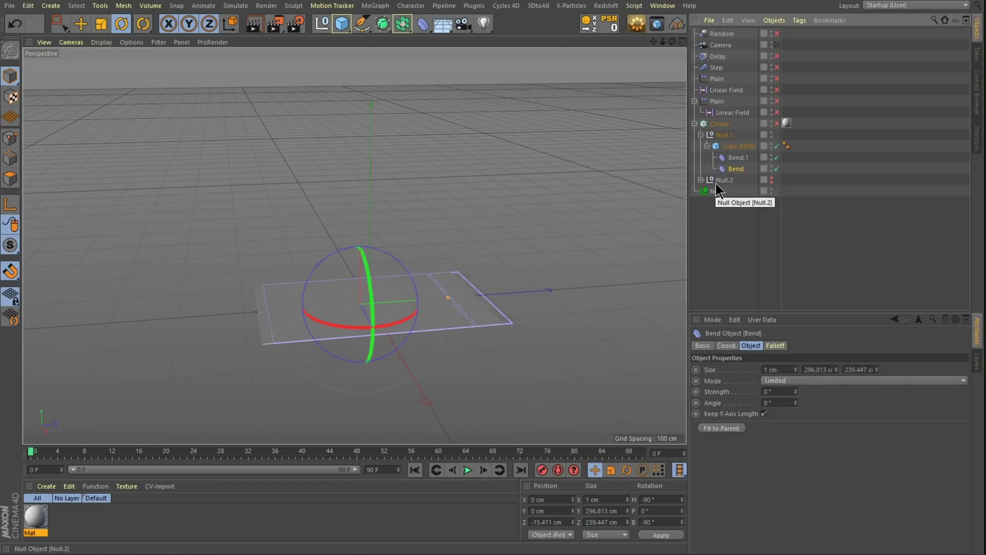
pyautogui.click(258, 314)
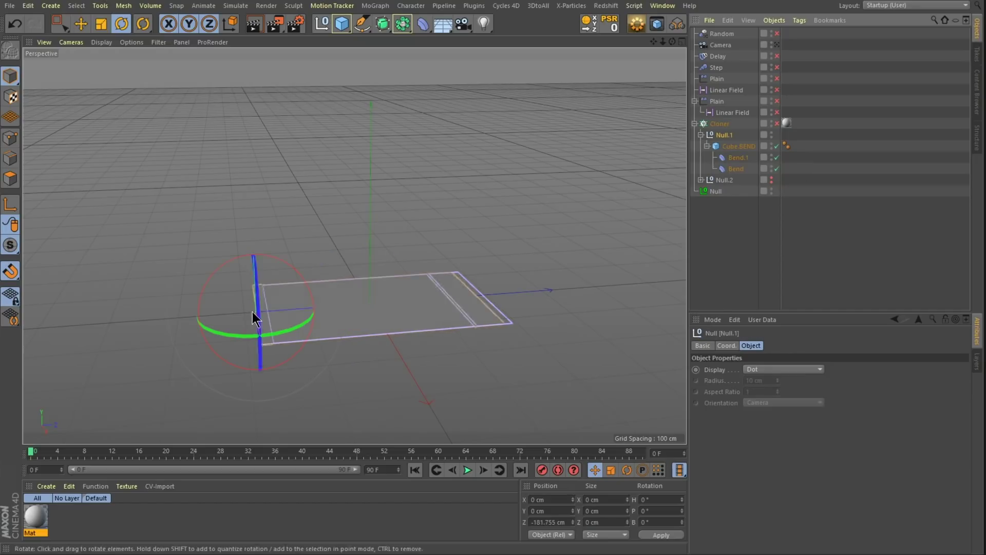
pyautogui.click(700, 135)
pyautogui.click(744, 129)
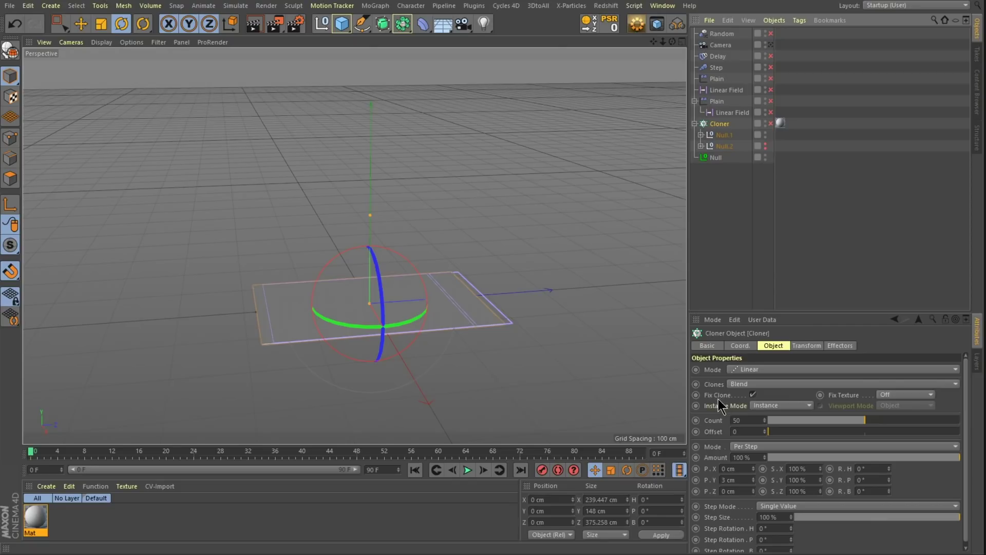
# Enable the Cloner to form the curved 50-sheet ramp and list its five effectors.
pyautogui.click(771, 124)
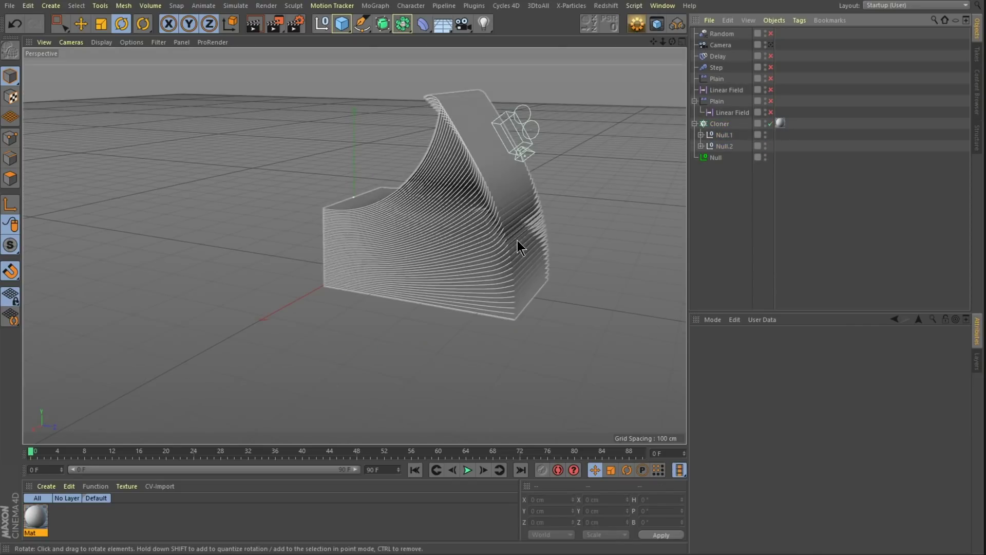
pyautogui.moveTo(517, 240)
pyautogui.keyDown('alt'); pyautogui.mouseDown()
pyautogui.moveTo(572, 206)
pyautogui.moveTo(455, 240)
pyautogui.moveTo(442, 205)
pyautogui.mouseUp(); pyautogui.keyUp('alt')
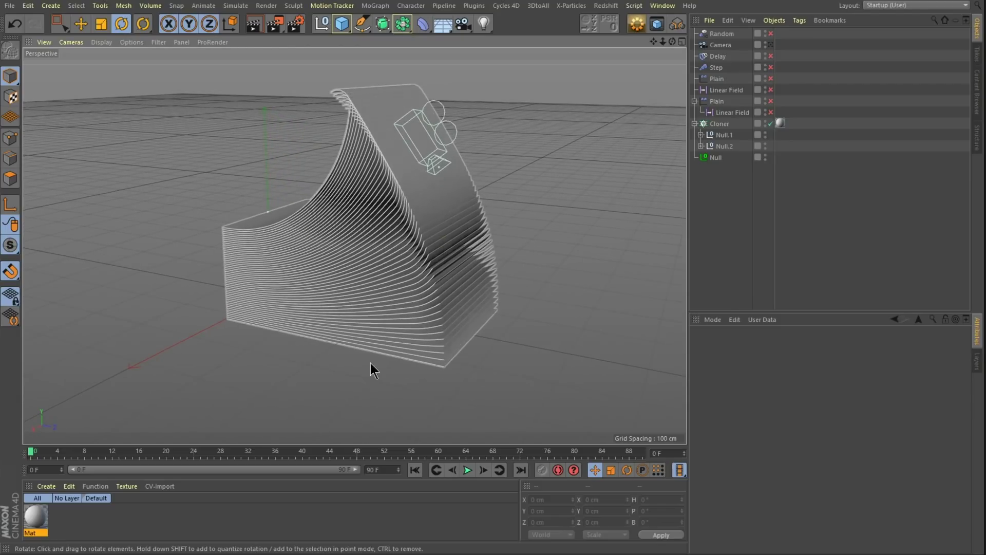
pyautogui.moveTo(371, 362)
pyautogui.keyDown('alt'); pyautogui.mouseDown()
pyautogui.moveTo(417, 289)
pyautogui.moveTo(468, 254)
pyautogui.mouseUp(); pyautogui.keyUp('alt')
pyautogui.click(719, 124)
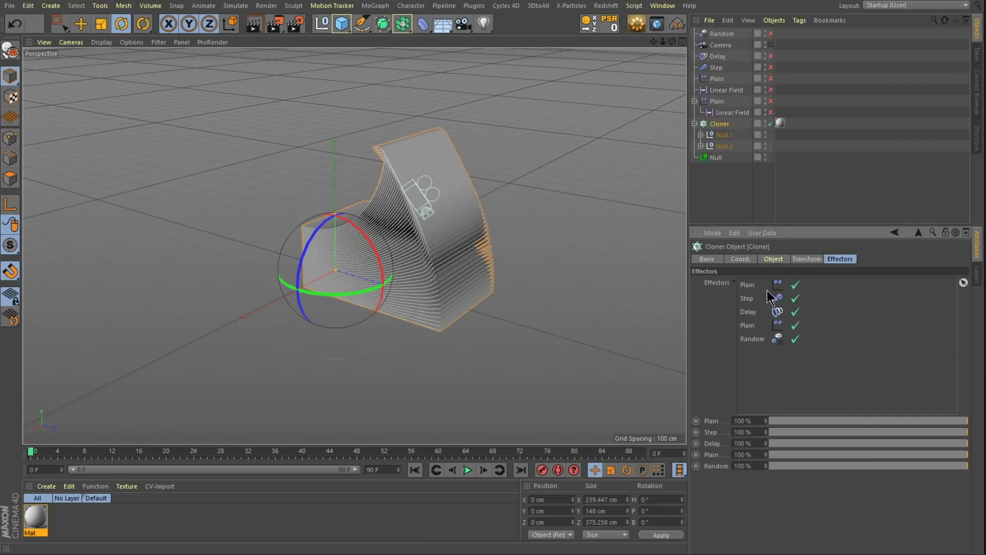
# Enable the Linear Field under the second Plain effector and preview frame 25.
pyautogui.click(717, 101)
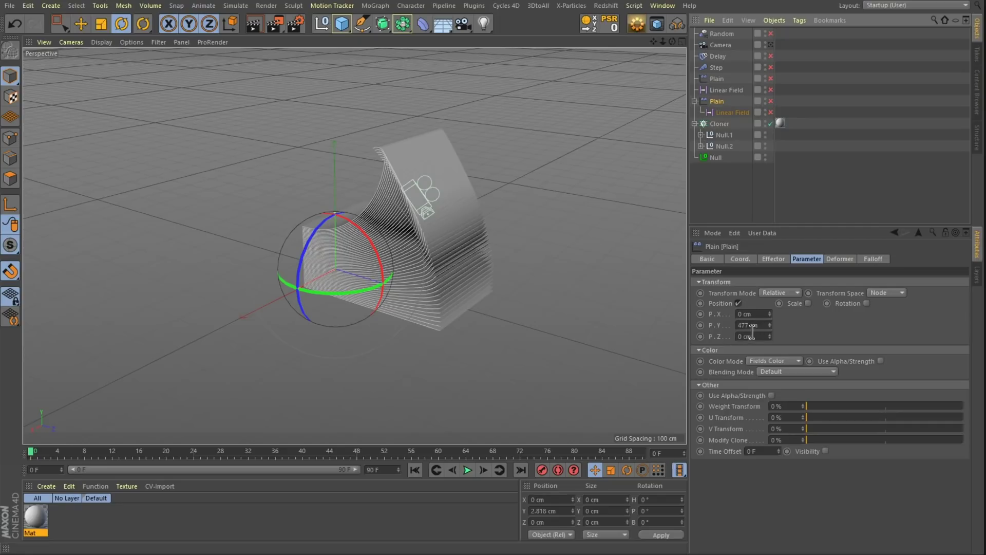
pyautogui.click(771, 112)
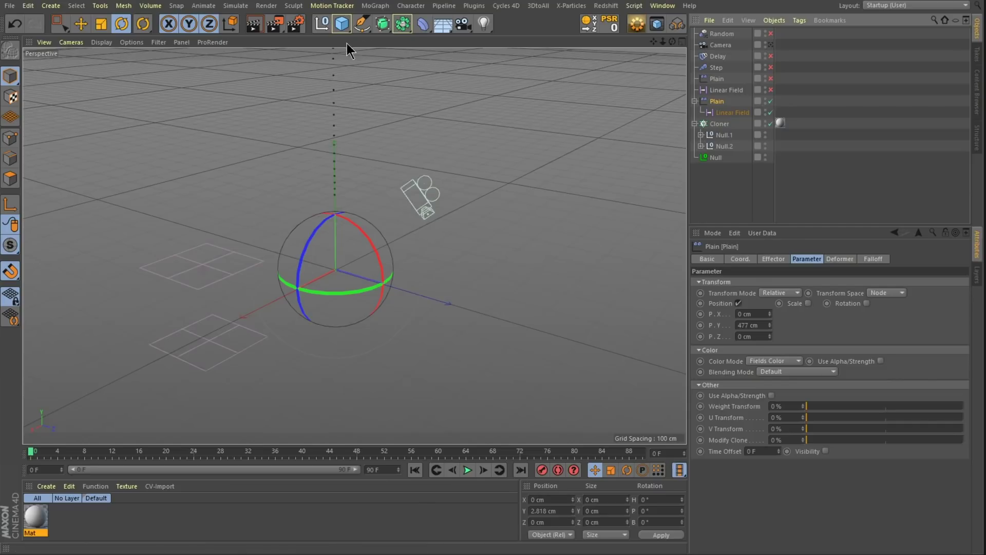
pyautogui.click(734, 113)
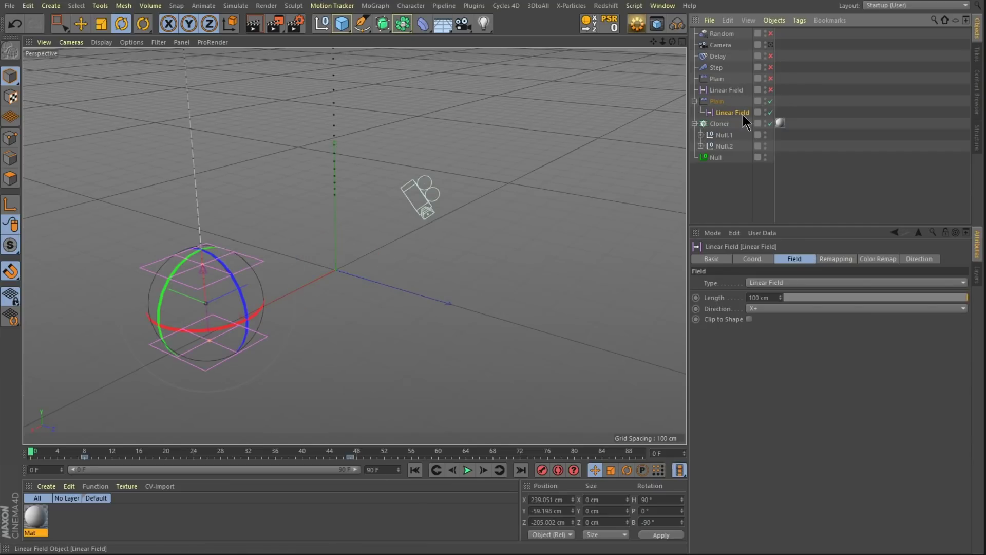
pyautogui.moveTo(35, 462)
pyautogui.mouseDown()
pyautogui.moveTo(202, 465)
pyautogui.moveTo(37, 465)
pyautogui.mouseUp()
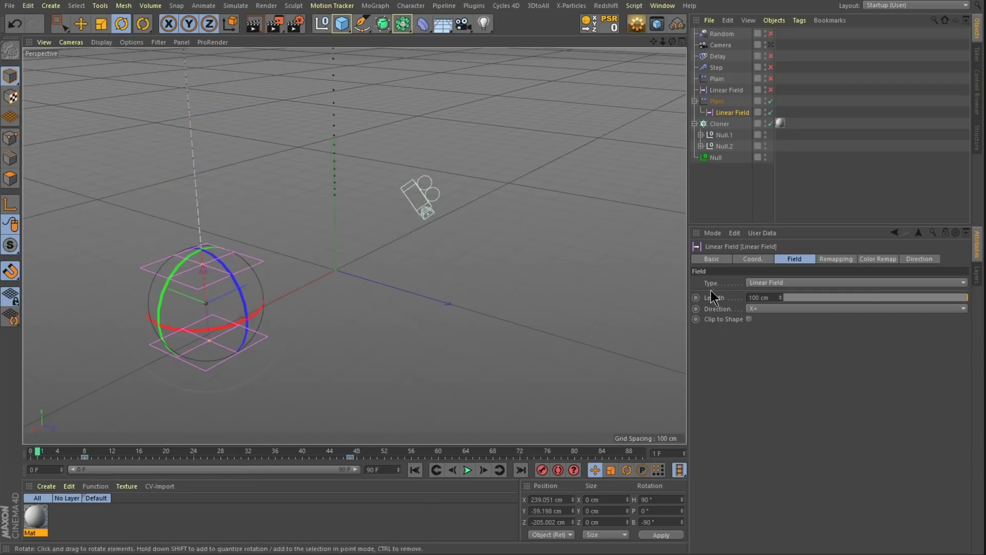
# Check the Linear Field's Remapping and Gradient Color Remap, scrubbing back to the start.
pyautogui.click(834, 259)
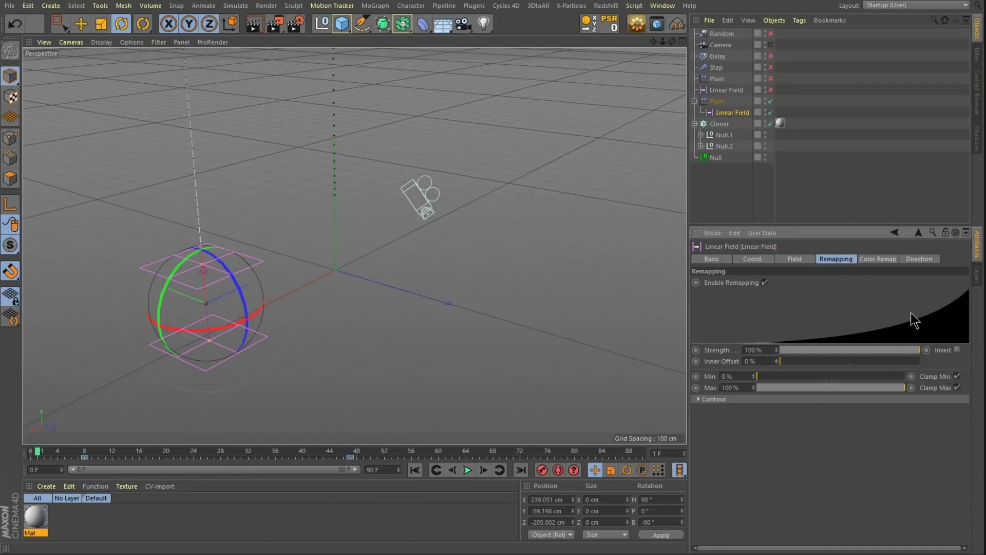
pyautogui.click(877, 259)
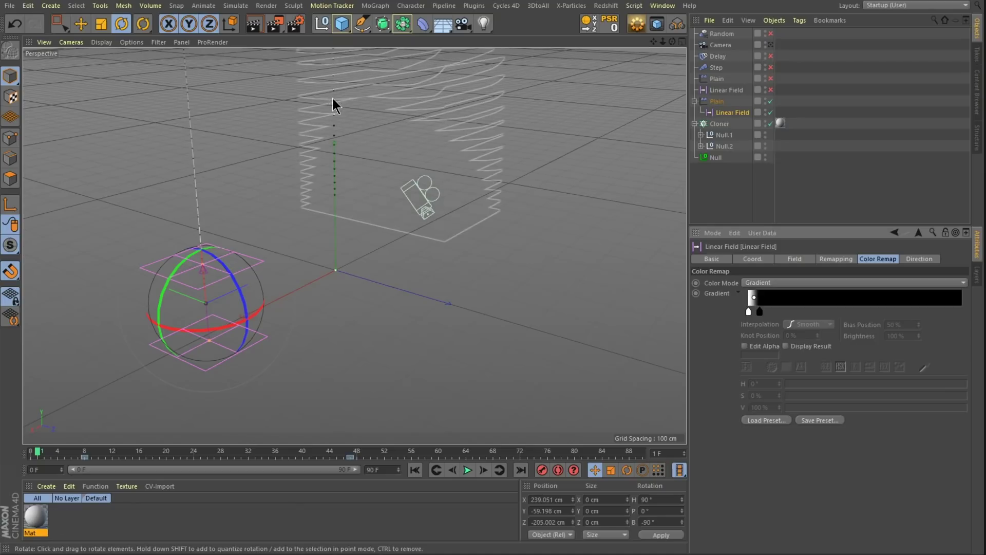
pyautogui.moveTo(66, 453); pyautogui.dragTo(220, 457)
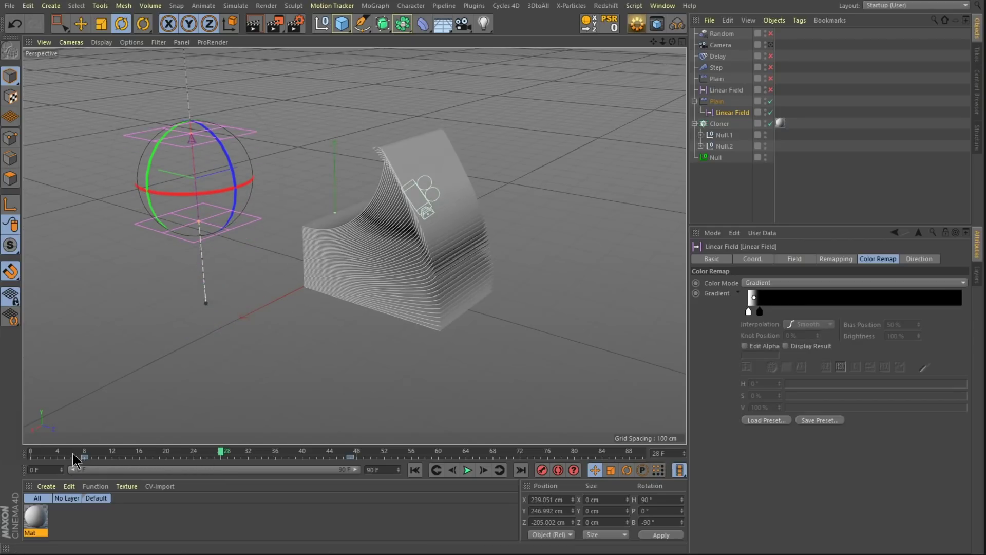
pyautogui.click(37, 454)
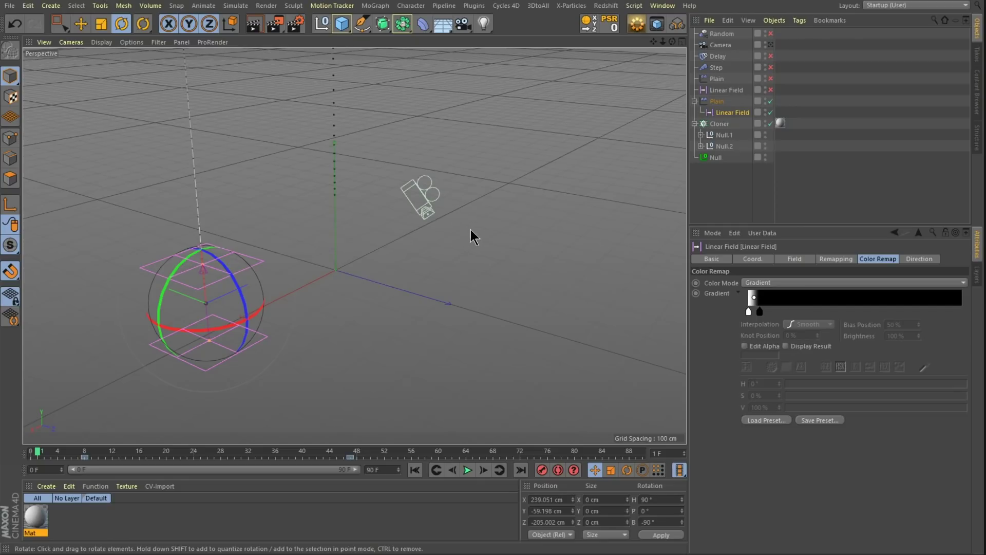
# View through the Camera, preview frame 11, and select the Linear Field in Plain's Falloff.
pyautogui.click(770, 44)
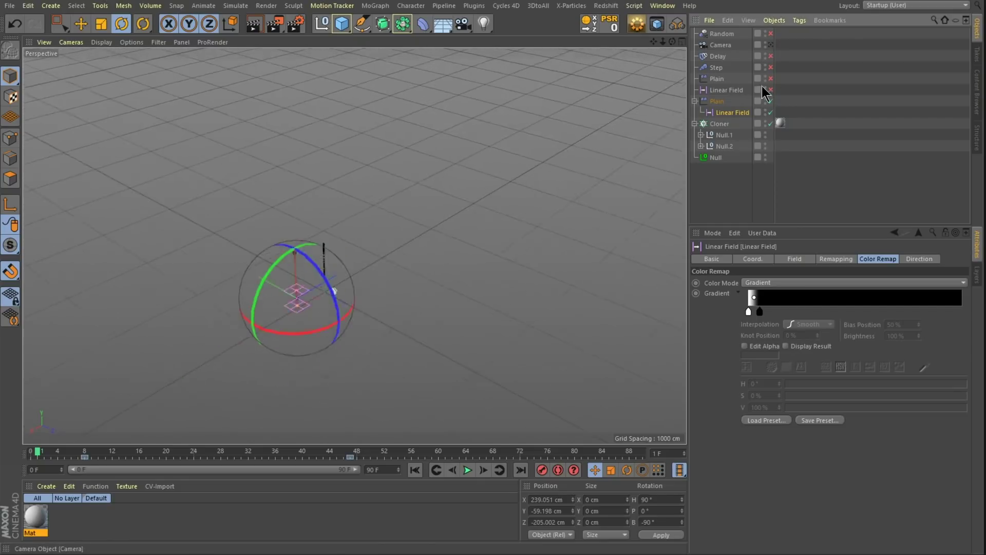
pyautogui.moveTo(37, 455); pyautogui.dragTo(208, 459)
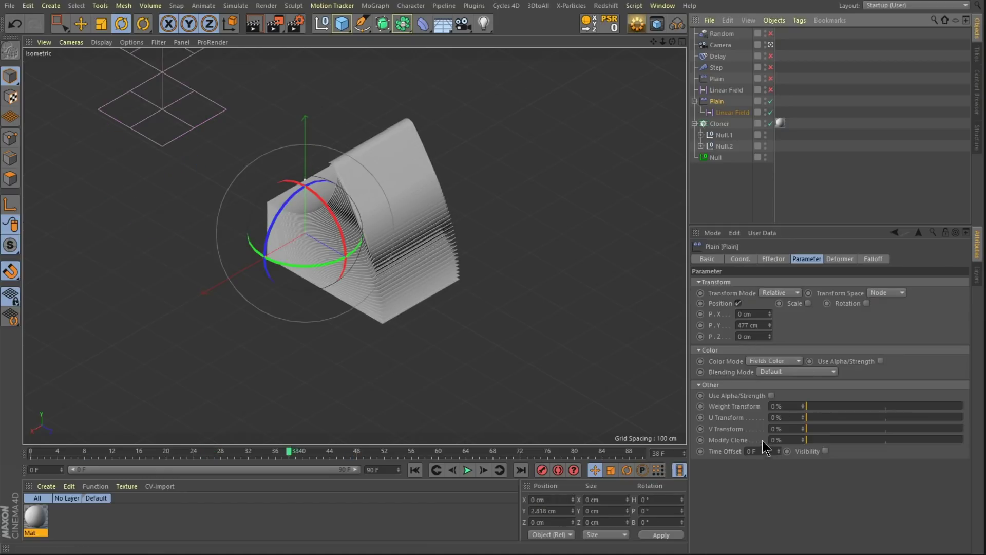
pyautogui.click(875, 260)
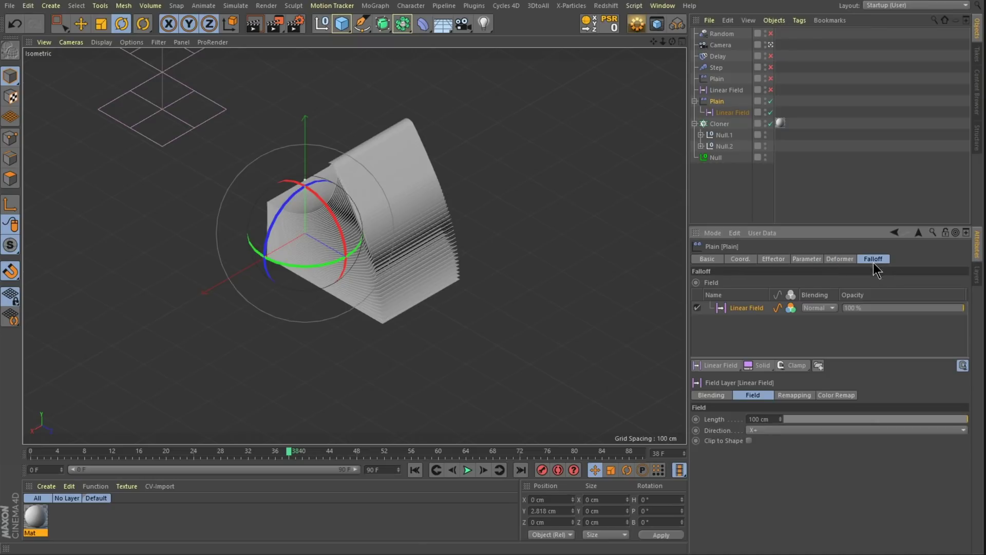
pyautogui.click(739, 313)
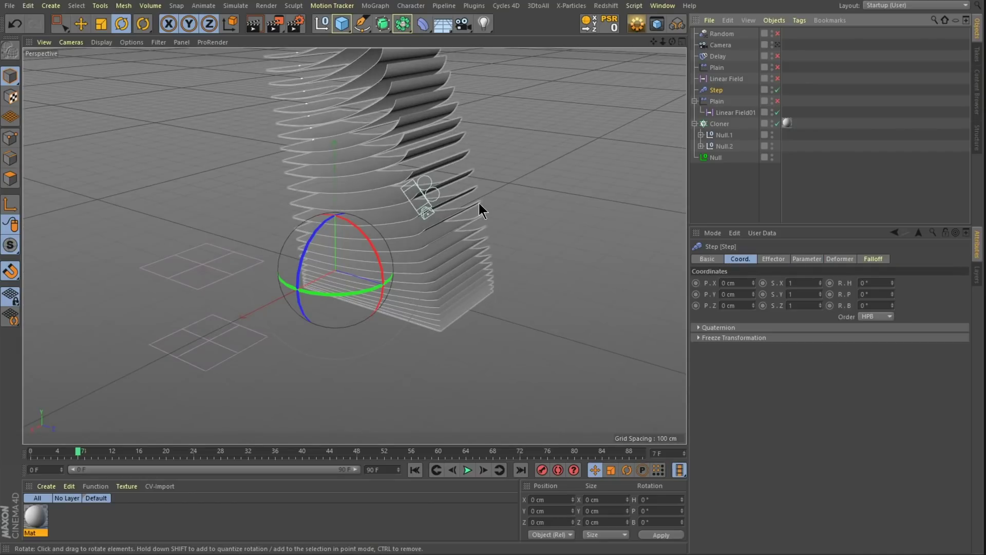
# Deselect Step, enable the top Plain effector, and scrub to watch the sheets regather.
pyautogui.moveTo(420, 129)
pyautogui.keyDown('alt'); pyautogui.mouseDown()
pyautogui.moveTo(471, 238)
pyautogui.moveTo(383, 294)
pyautogui.moveTo(525, 170)
pyautogui.moveTo(495, 245)
pyautogui.mouseUp(); pyautogui.keyUp('alt')
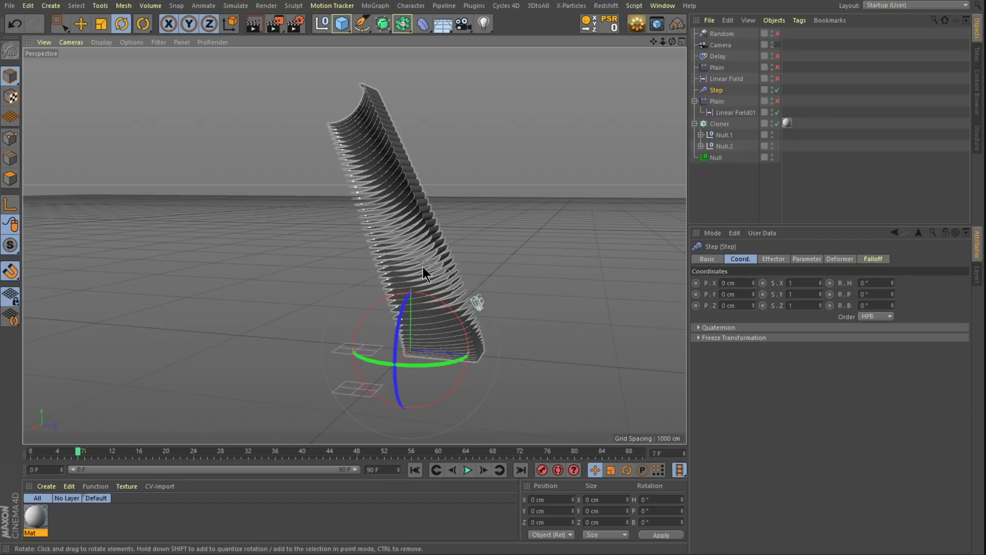
pyautogui.hotkey('ctrl', 'shift', 'a')
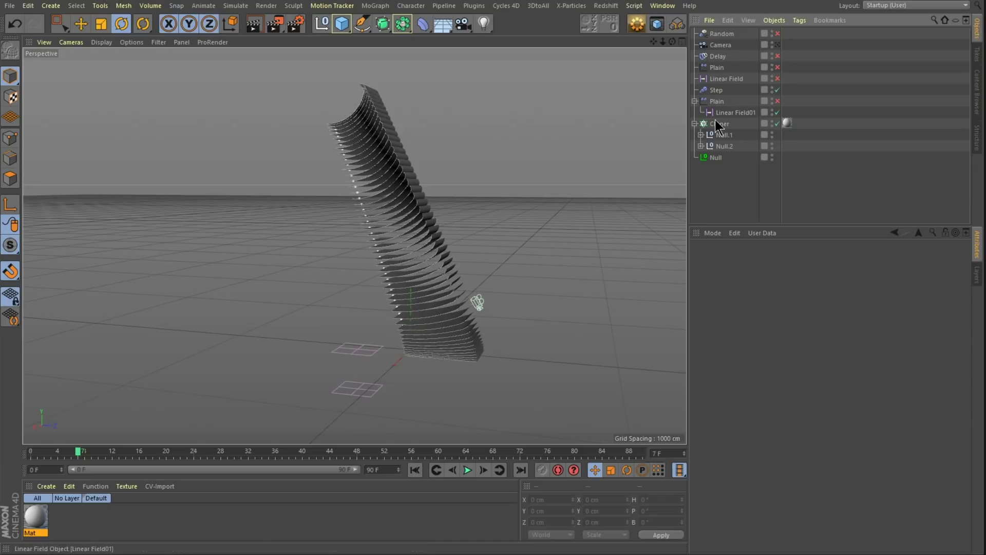
pyautogui.click(777, 101)
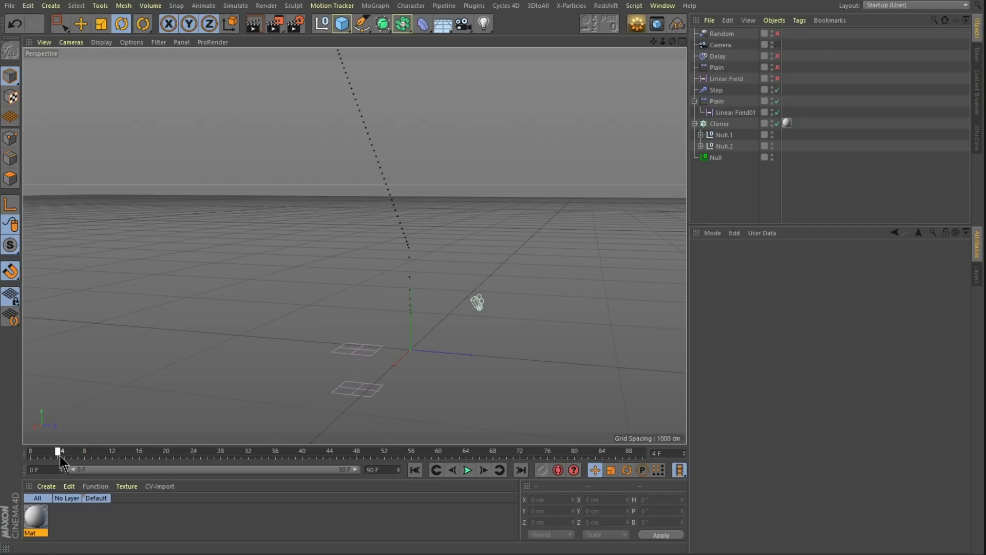
pyautogui.moveTo(61, 452); pyautogui.dragTo(262, 453)
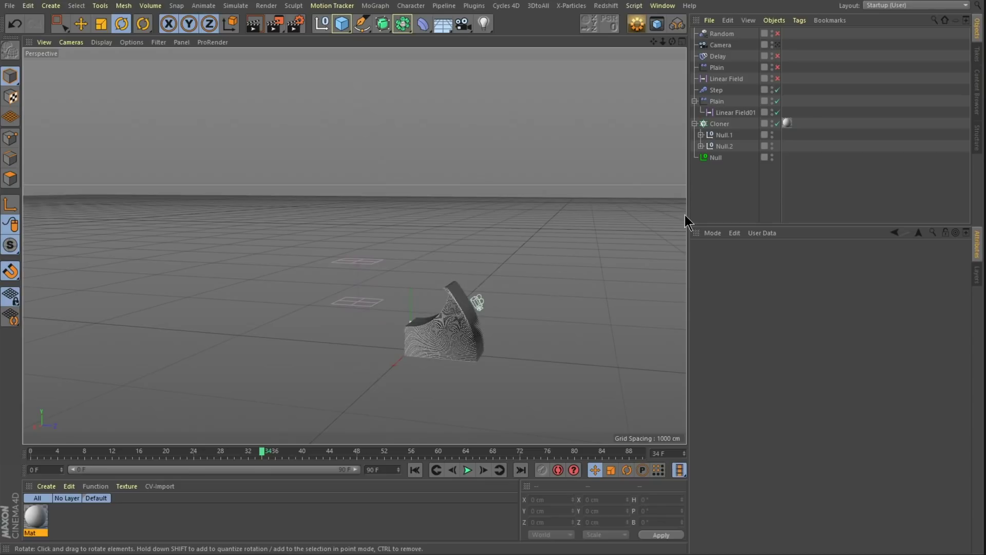
# Switch on the top Plain effector and untick Delay in the Cloner's Effectors list.
pyautogui.click(725, 124)
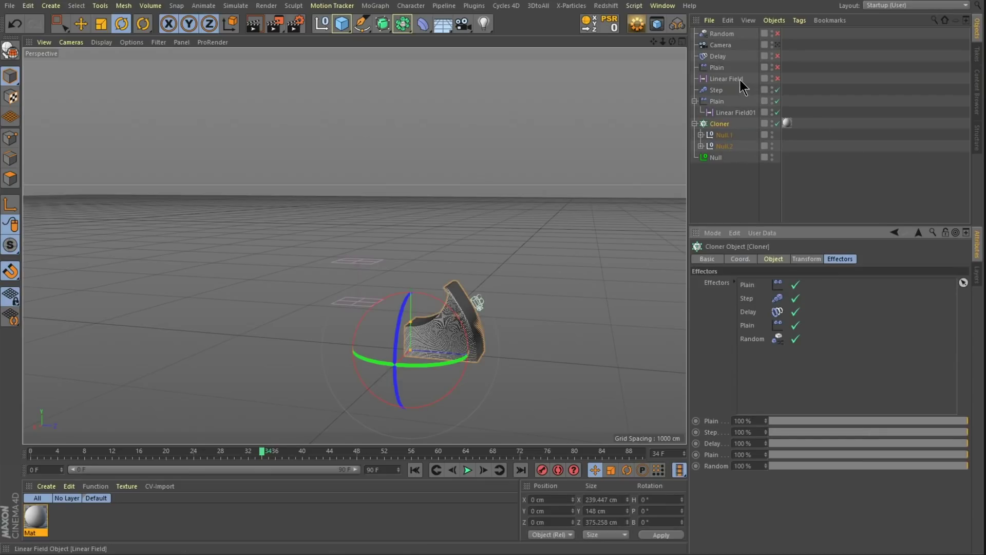
pyautogui.click(720, 67)
pyautogui.click(777, 66)
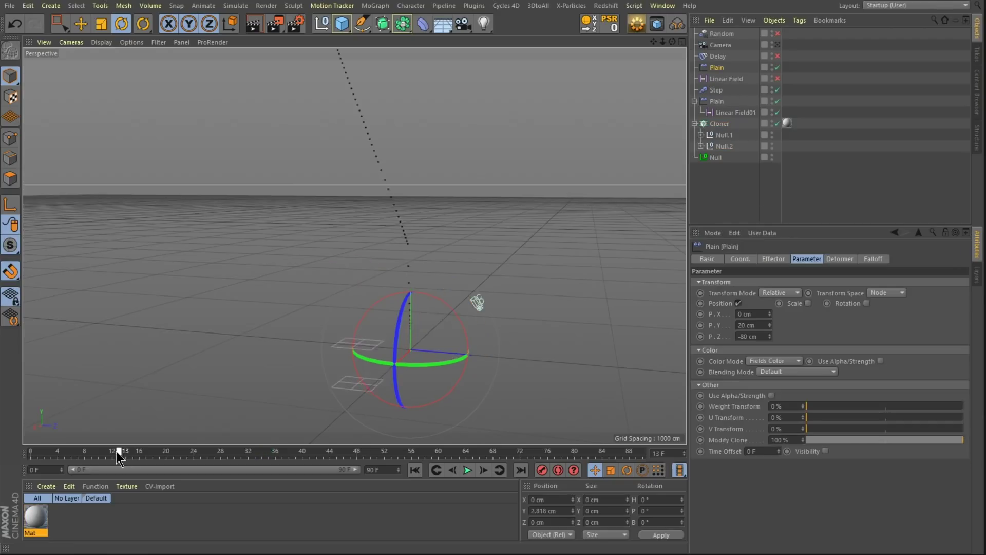
pyautogui.moveTo(129, 451); pyautogui.dragTo(64, 451)
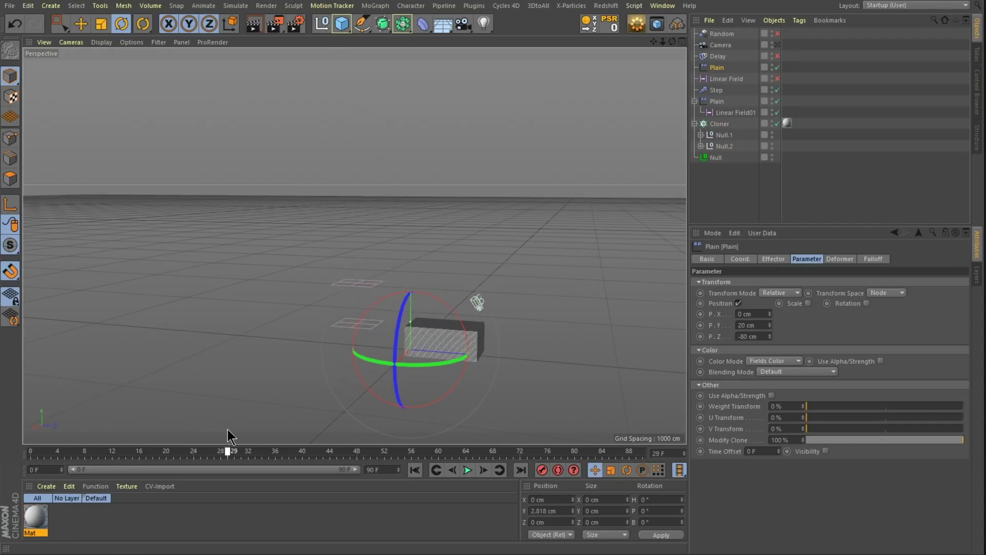
pyautogui.click(773, 259)
pyautogui.click(719, 124)
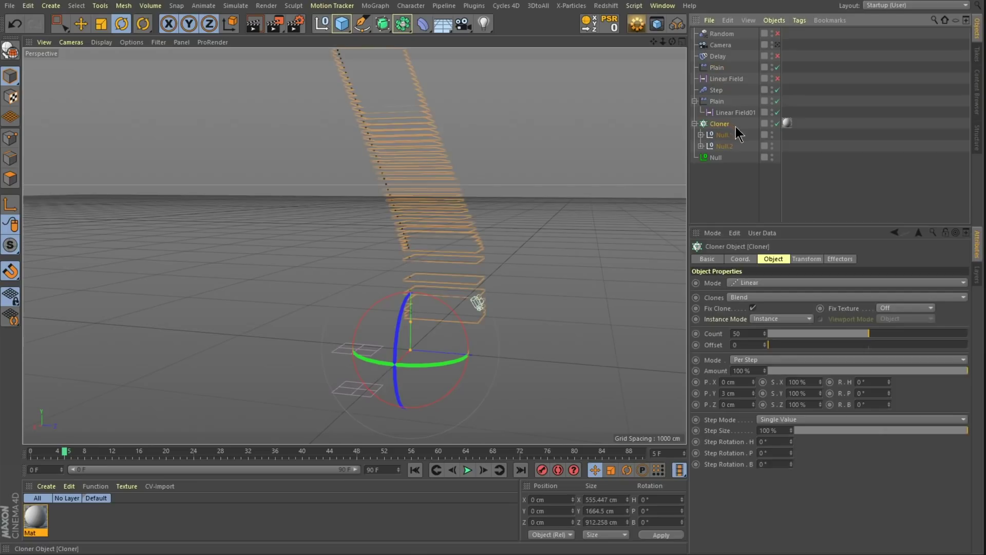
pyautogui.click(840, 258)
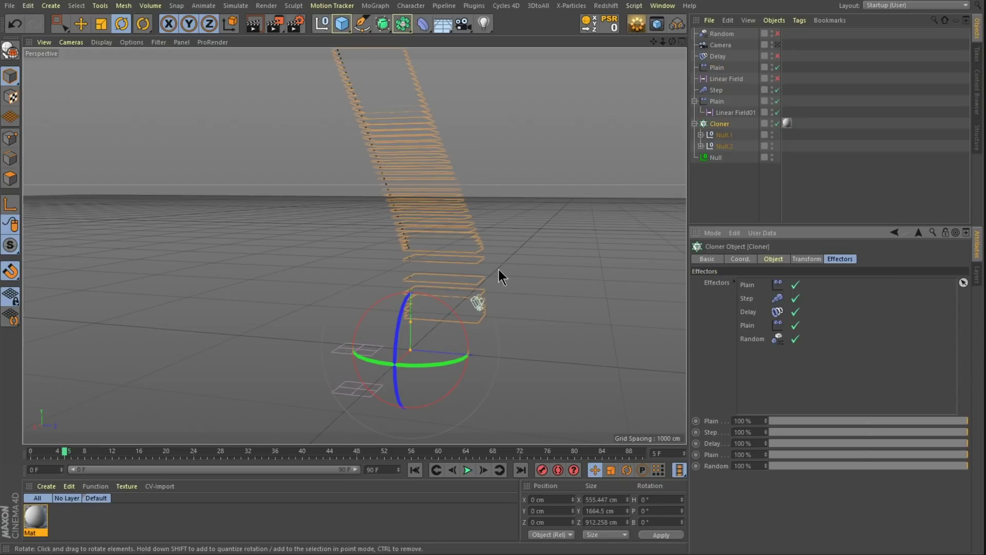
pyautogui.click(796, 311)
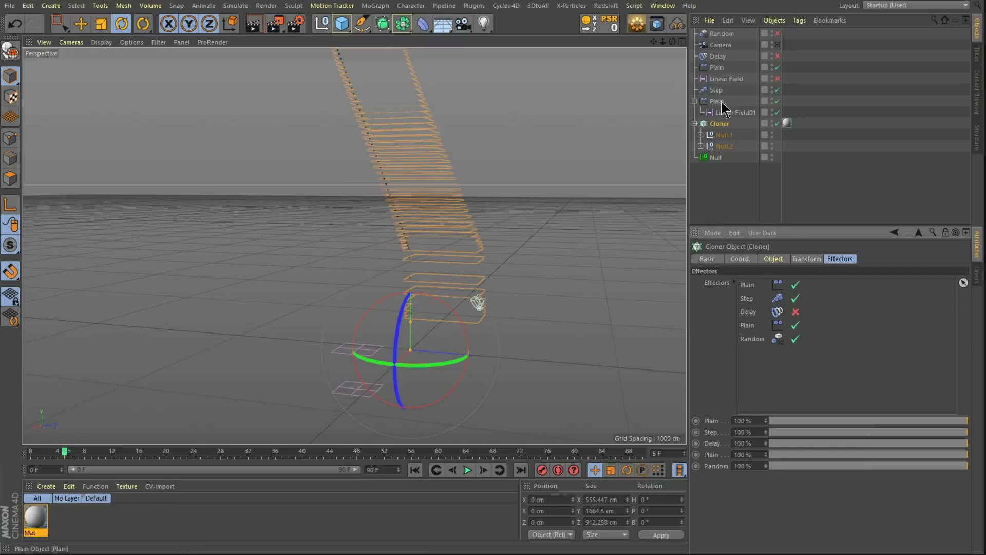
# Enable the Linear Field in the top Plain's falloff, then play and rewind to frame 0.
pyautogui.click(717, 67)
pyautogui.click(874, 259)
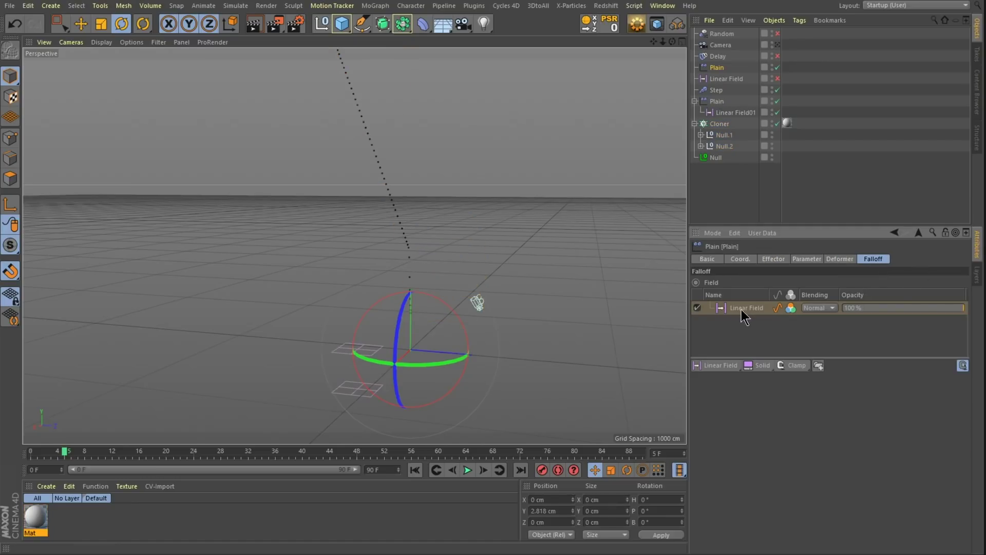
pyautogui.click(724, 78)
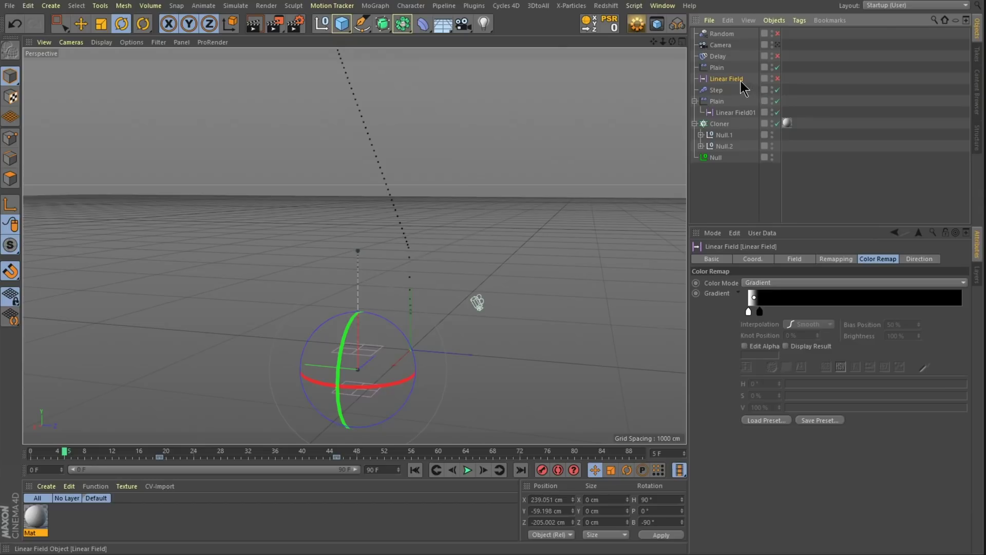
pyautogui.click(777, 78)
pyautogui.moveTo(72, 452); pyautogui.dragTo(232, 441)
pyautogui.click(468, 470)
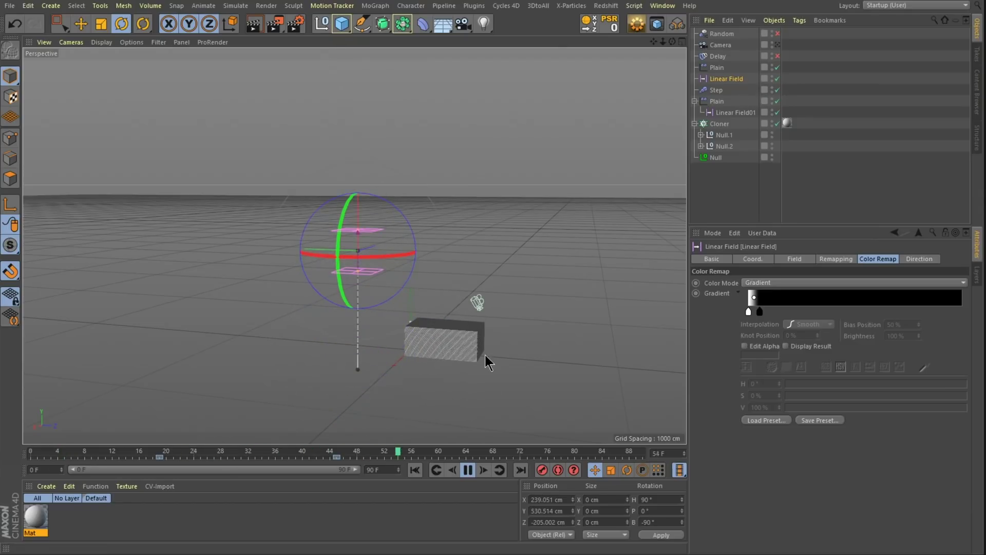
pyautogui.click(468, 470)
pyautogui.click(415, 470)
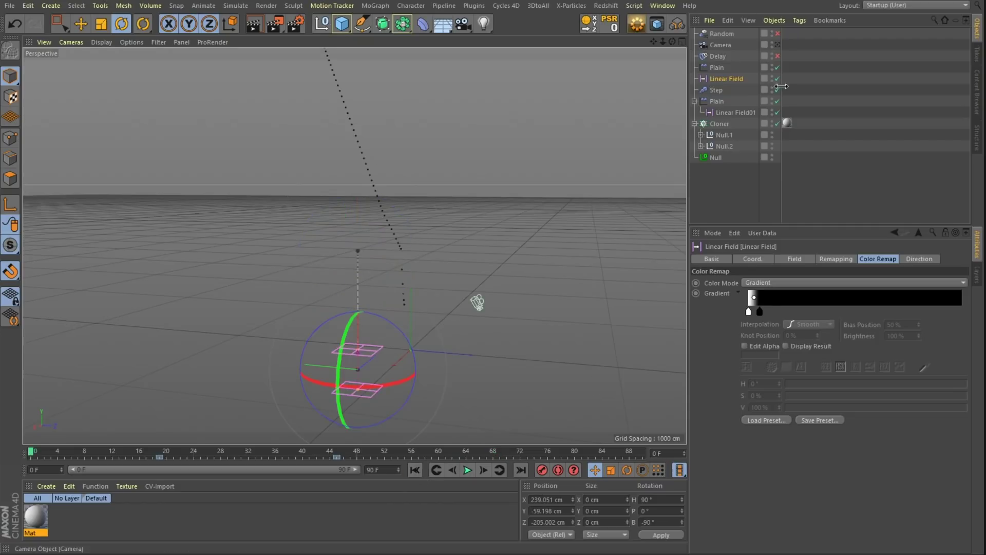
# Inspect the Linear Field's length and direction in its Field tab.
pyautogui.click(717, 67)
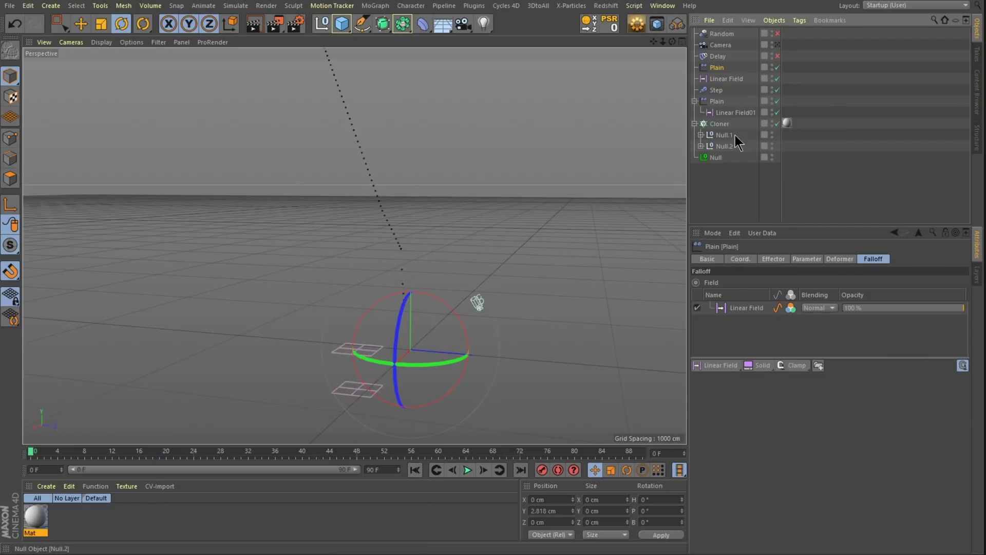
pyautogui.click(729, 80)
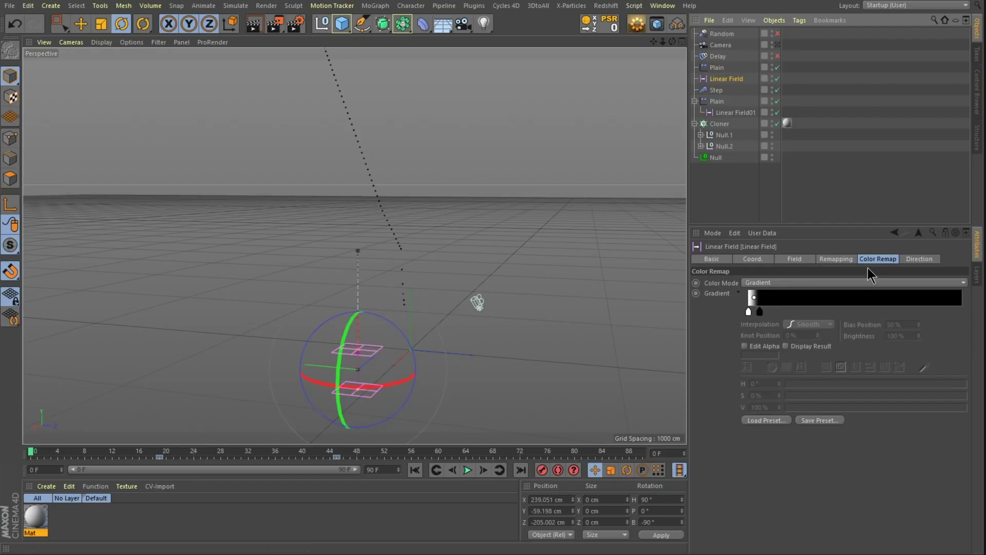
pyautogui.click(795, 258)
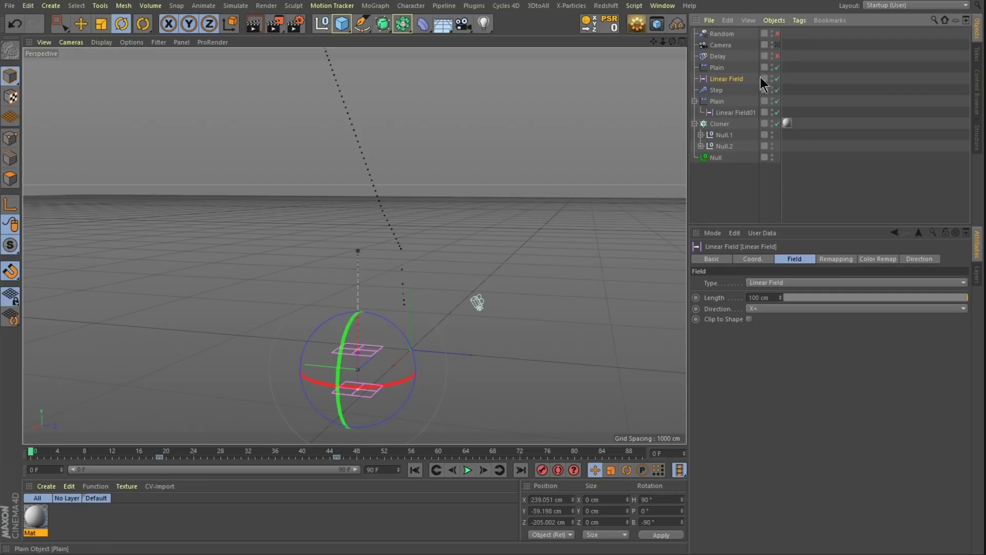
# Review the Plain effector's parameters (Fields Color, Modify Clone 100%), then play and rewind.
pyautogui.click(717, 68)
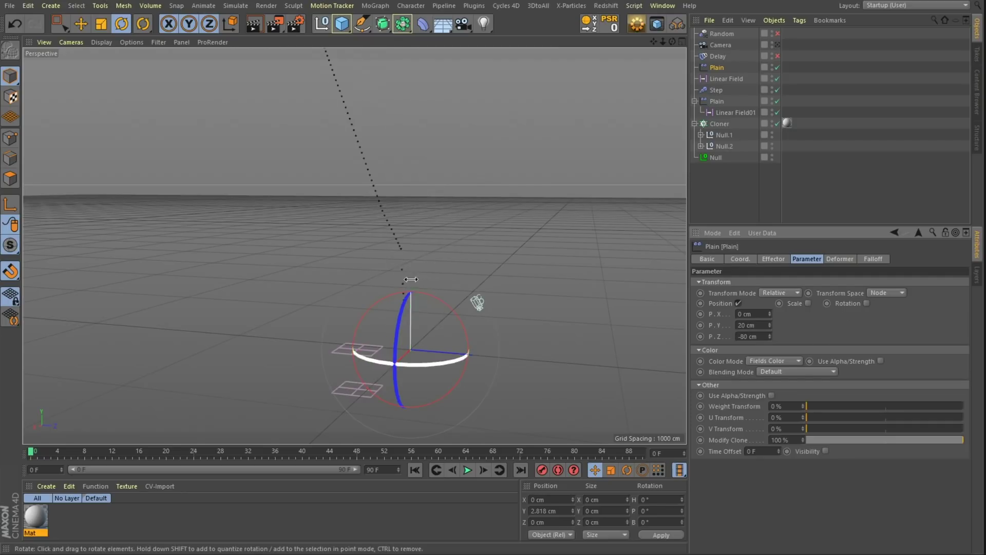
pyautogui.click(792, 441)
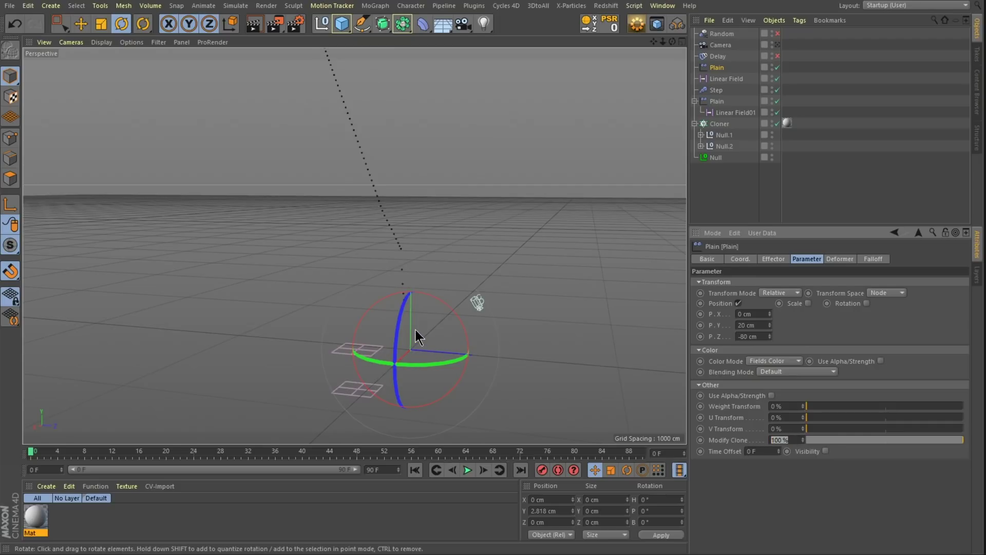
pyautogui.moveTo(396, 335)
pyautogui.mouseDown()
pyautogui.moveTo(401, 245)
pyautogui.moveTo(434, 259)
pyautogui.moveTo(430, 247)
pyautogui.mouseUp()
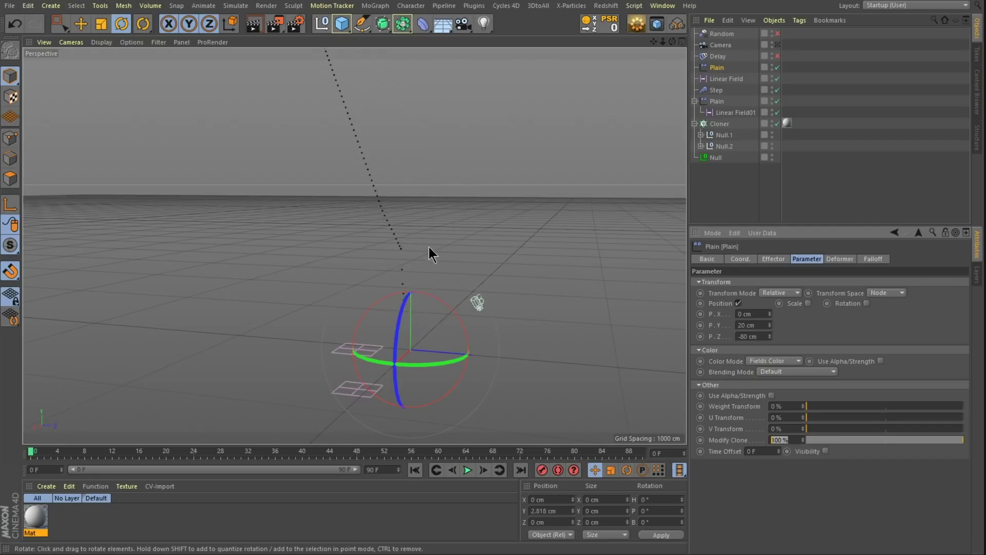
pyautogui.click(468, 471)
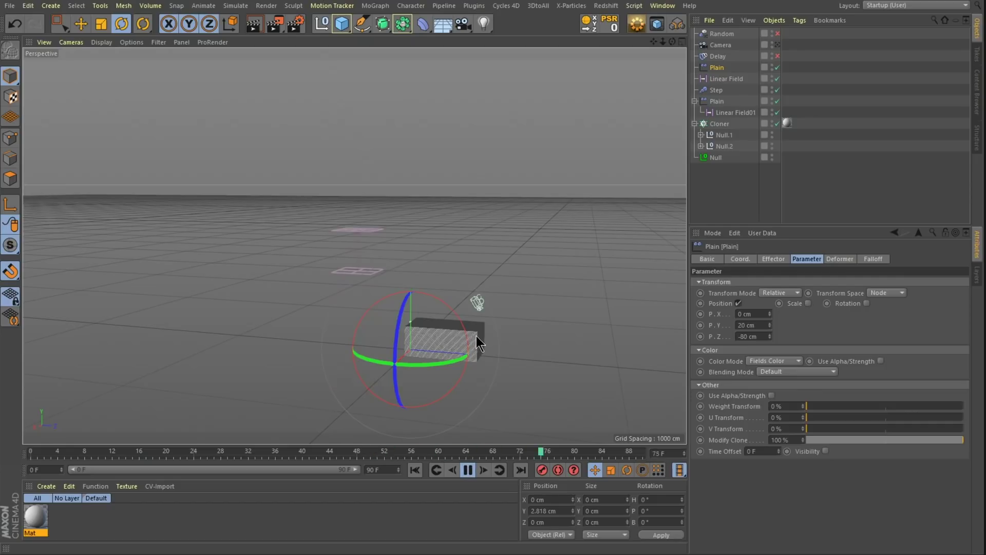
pyautogui.click(468, 471)
pyautogui.click(414, 470)
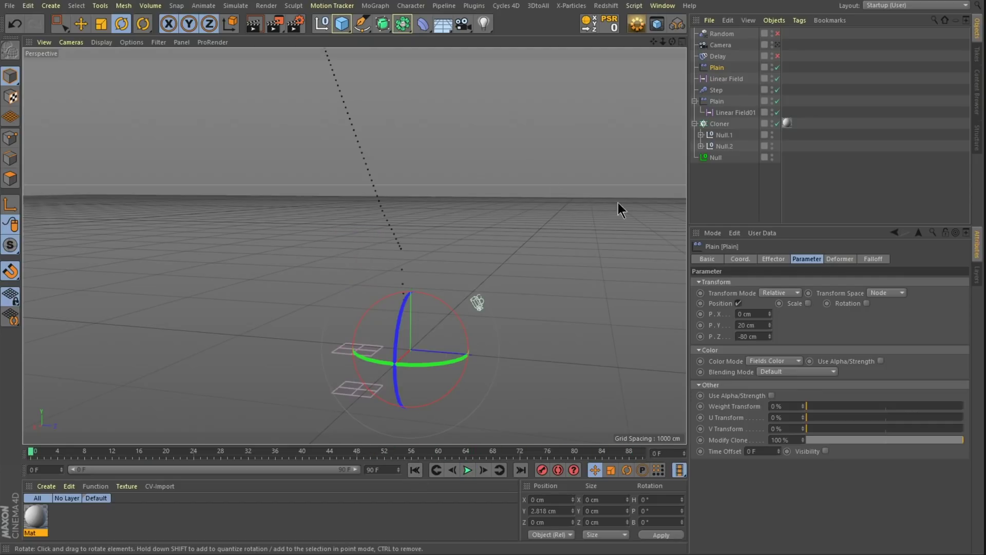
# Re-enable Delay and check its Spring mode, 53% strength, and Position/Scale/Rotation parameters.
pyautogui.click(717, 56)
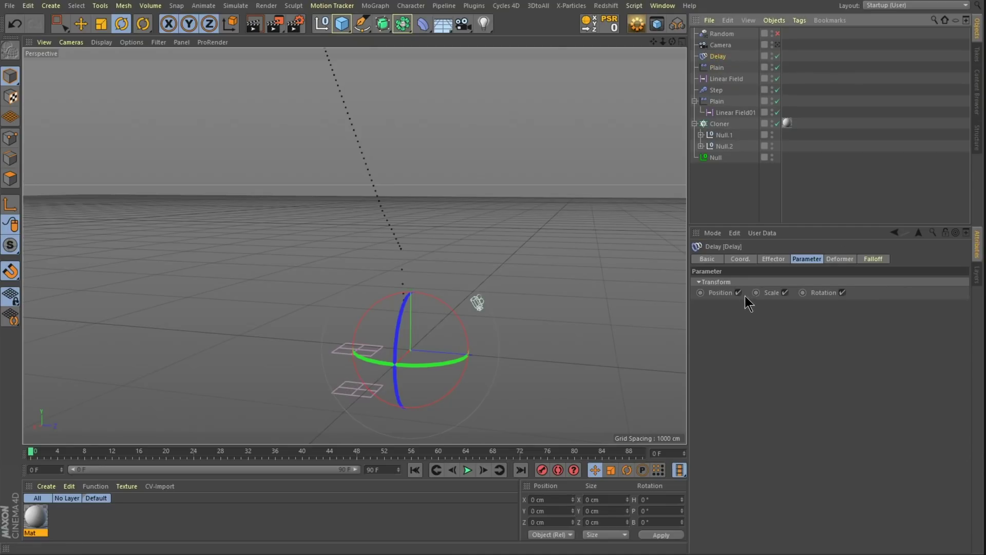
pyautogui.click(773, 259)
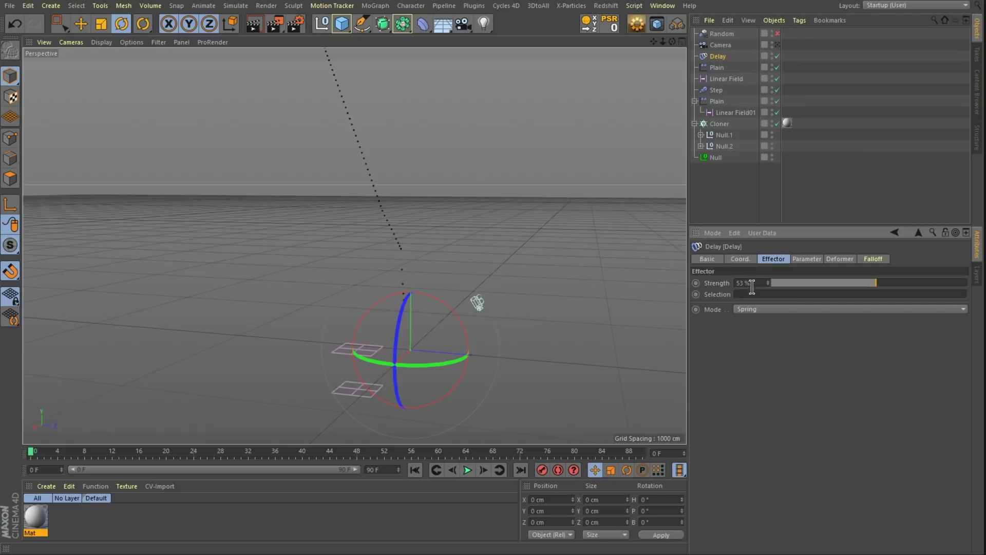
pyautogui.click(807, 258)
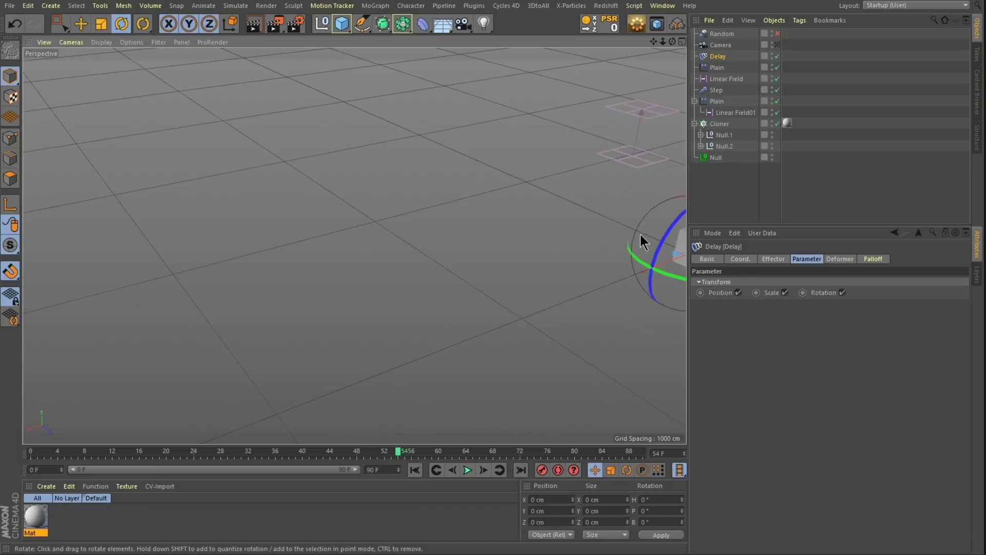
# Frame the sheet stack up close and render a preview of it.
pyautogui.keyDown('alt'); pyautogui.moveTo(640, 235); pyautogui.dragTo(46, 232); pyautogui.keyUp('alt')
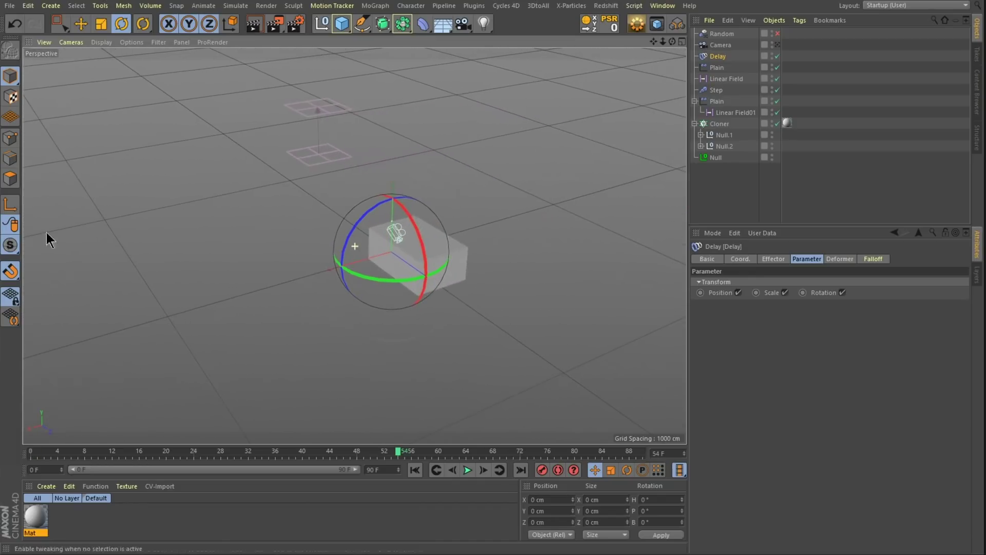
pyautogui.keyDown('alt'); pyautogui.moveTo(455, 245); pyautogui.dragTo(539, 246, button='right'); pyautogui.keyUp('alt')
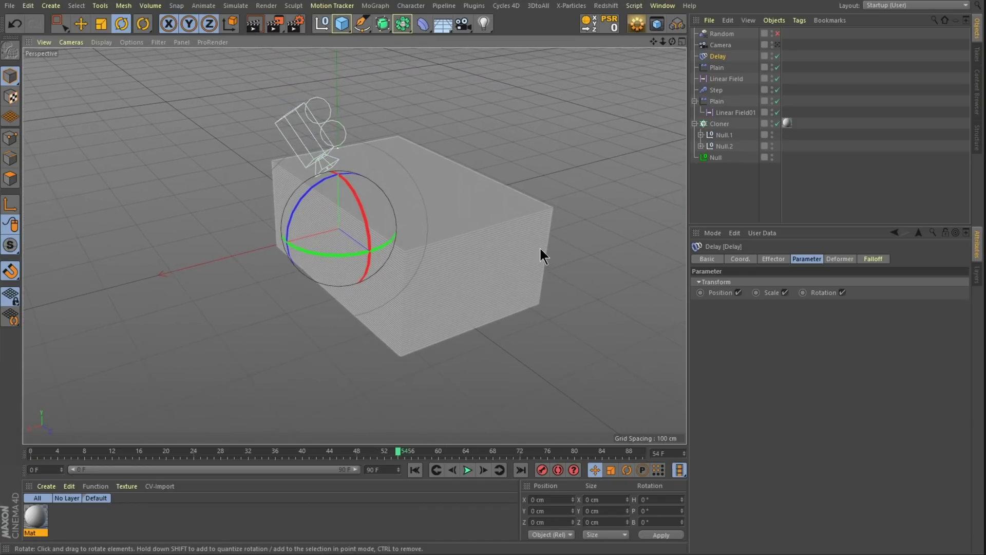
pyautogui.keyDown('alt'); pyautogui.moveTo(541, 249); pyautogui.dragTo(461, 258, button='middle'); pyautogui.keyUp('alt')
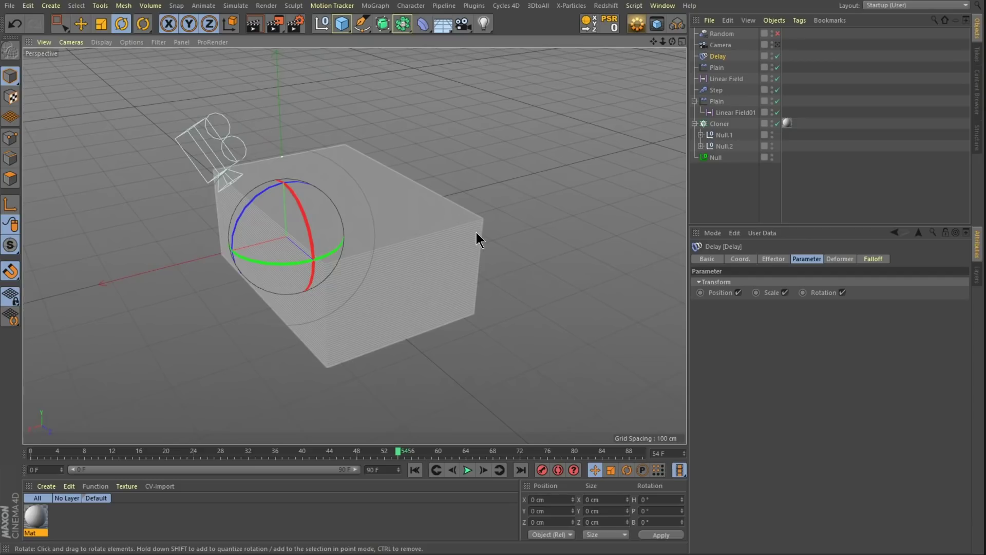
pyautogui.click(253, 23)
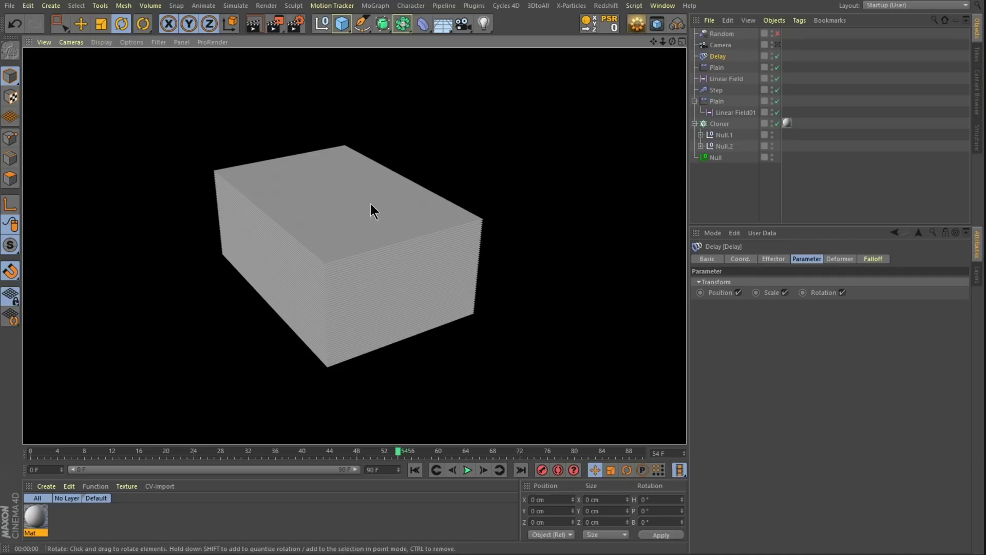
# Enable the Random effector for 1 cm X/Z and 0.25° heading jitter, re-render, and select the Cloner.
pyautogui.click(721, 34)
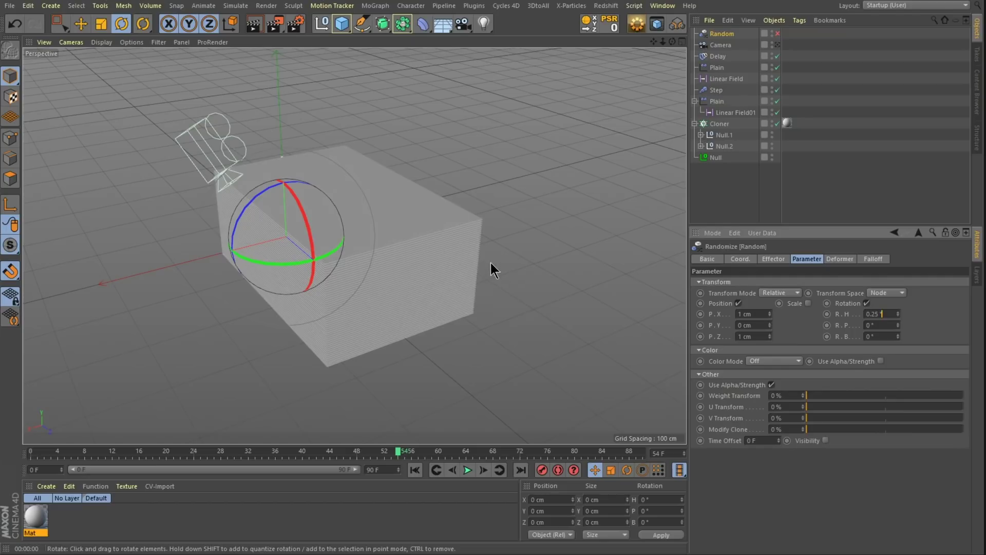
pyautogui.click(778, 33)
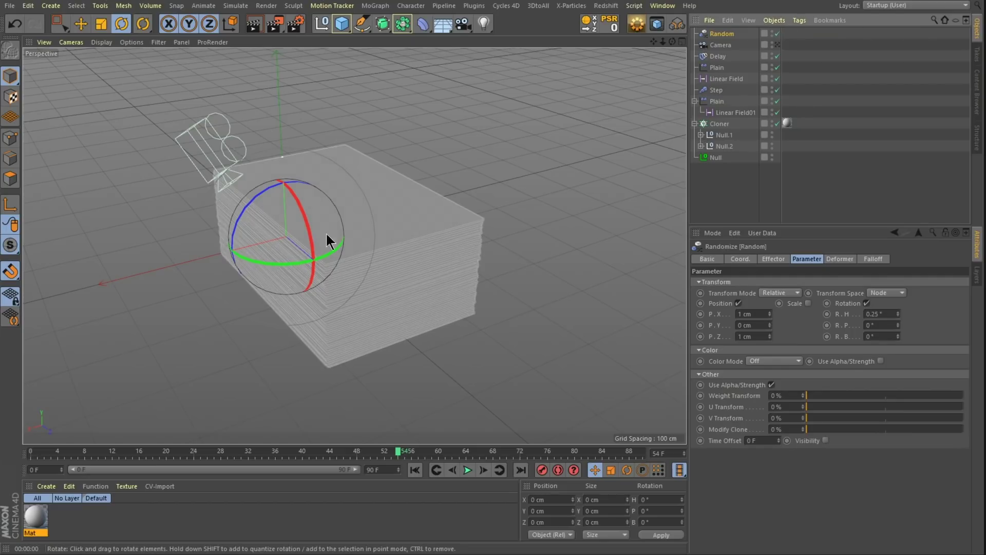
pyautogui.click(254, 23)
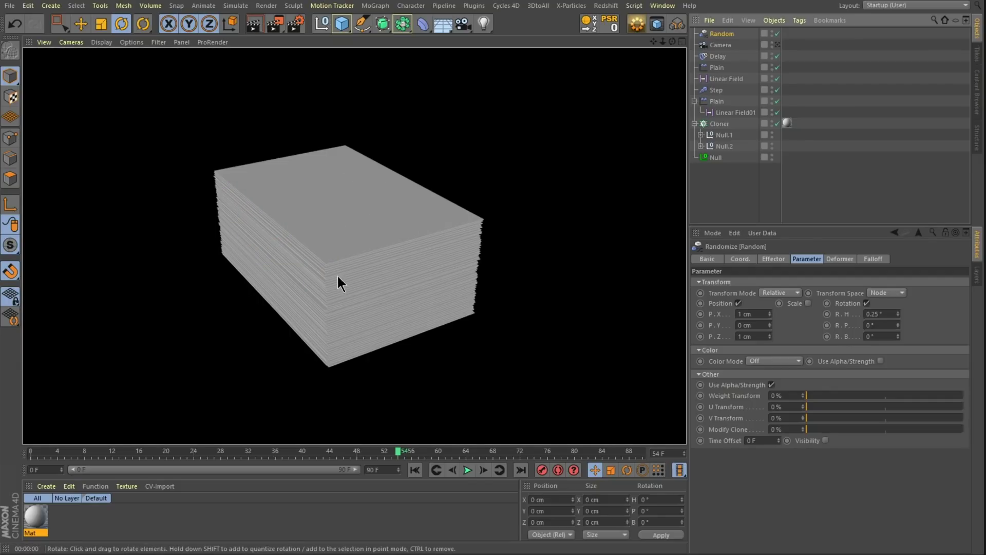
pyautogui.click(720, 124)
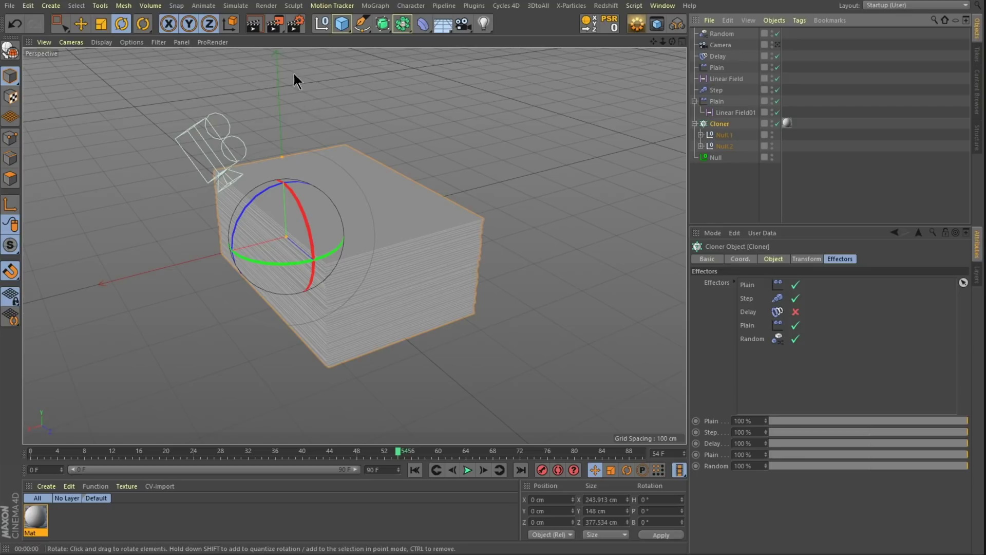
# Enable Delay, preview the push-out animation back to frame 23, and open the Mat material.
pyautogui.click(795, 312)
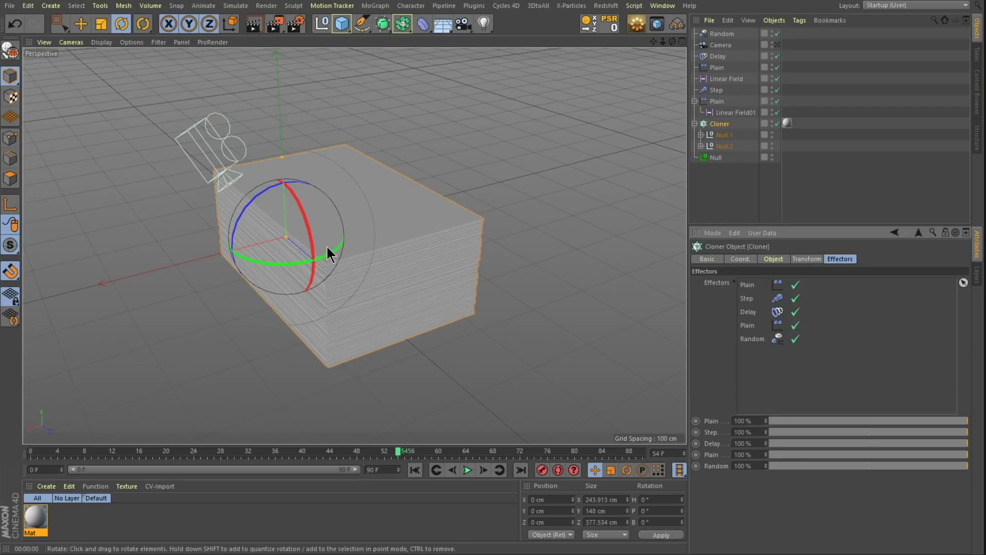
pyautogui.click(778, 45)
pyautogui.scroll(-5, 628, 228)
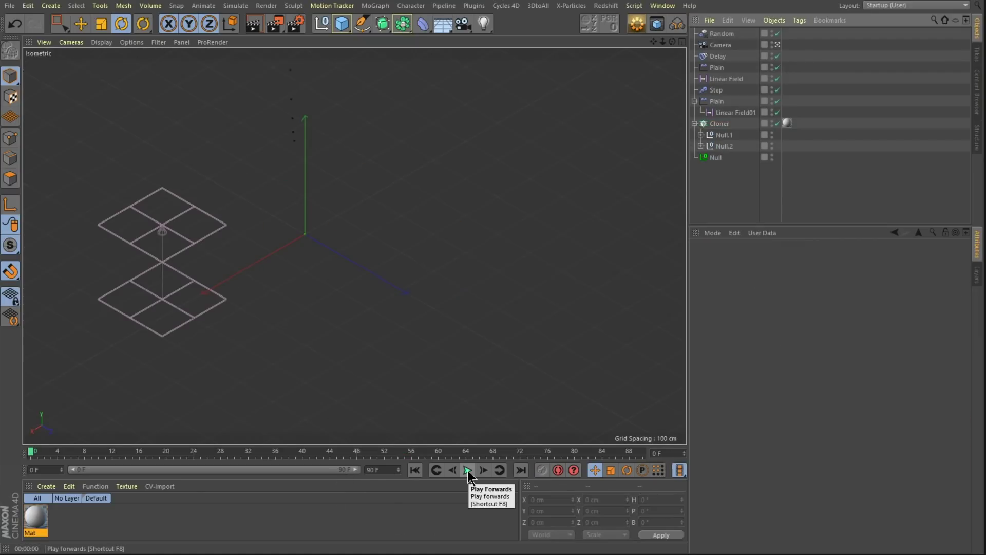
pyautogui.click(468, 471)
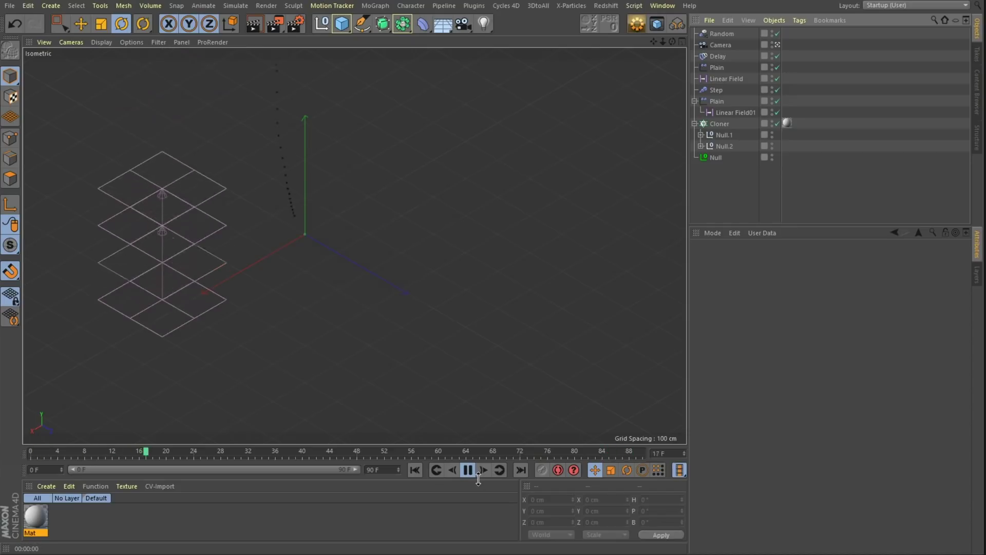
pyautogui.click(212, 454)
pyautogui.moveTo(212, 455); pyautogui.dragTo(193, 455)
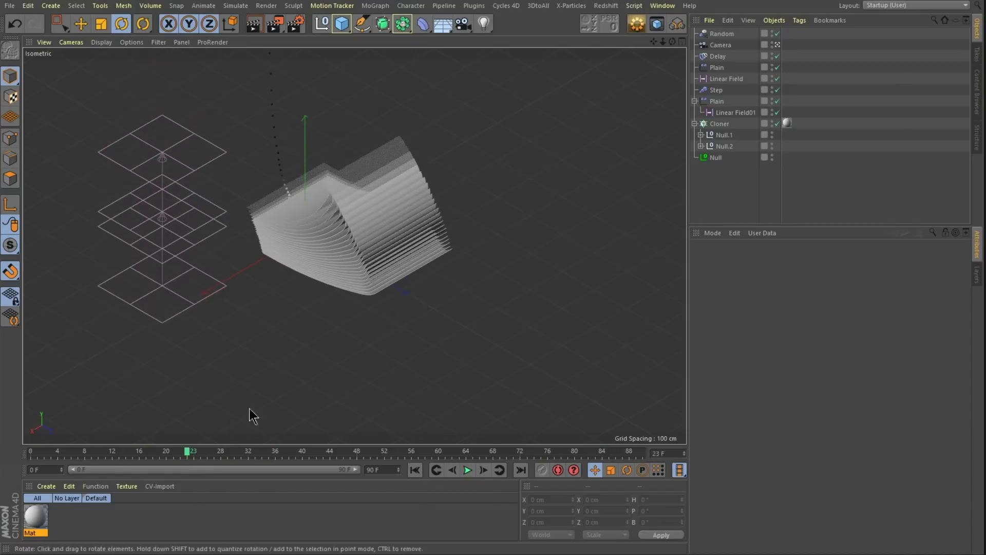
pyautogui.doubleClick(36, 516)
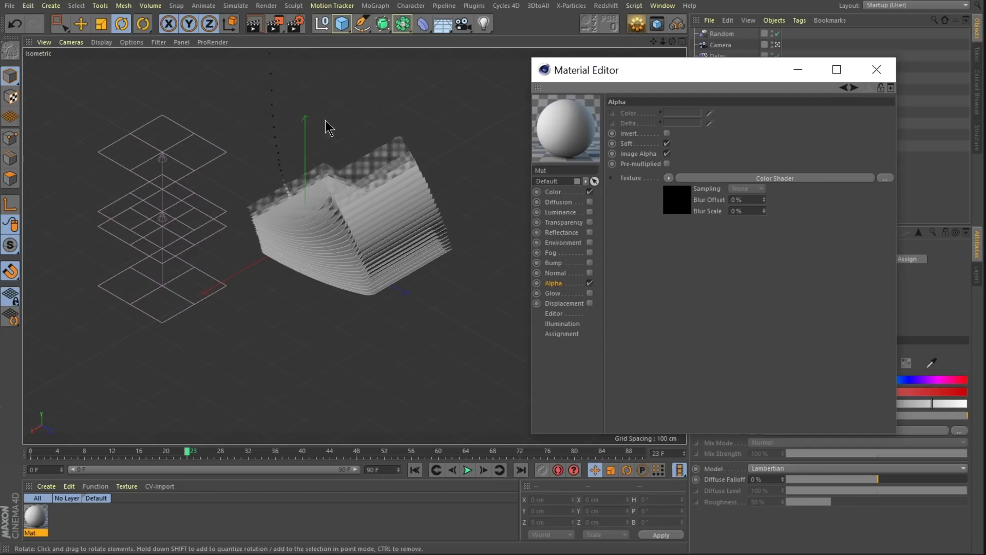
# Load a MoGraph Color Shader into the Mat material's Alpha texture.
pyautogui.moveTo(685, 79); pyautogui.dragTo(611, 126)
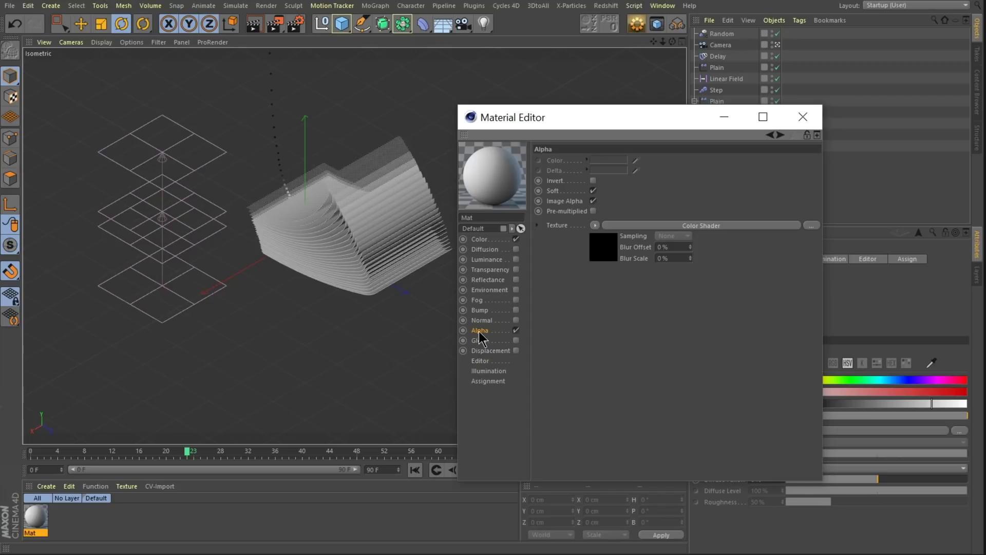
pyautogui.click(595, 225)
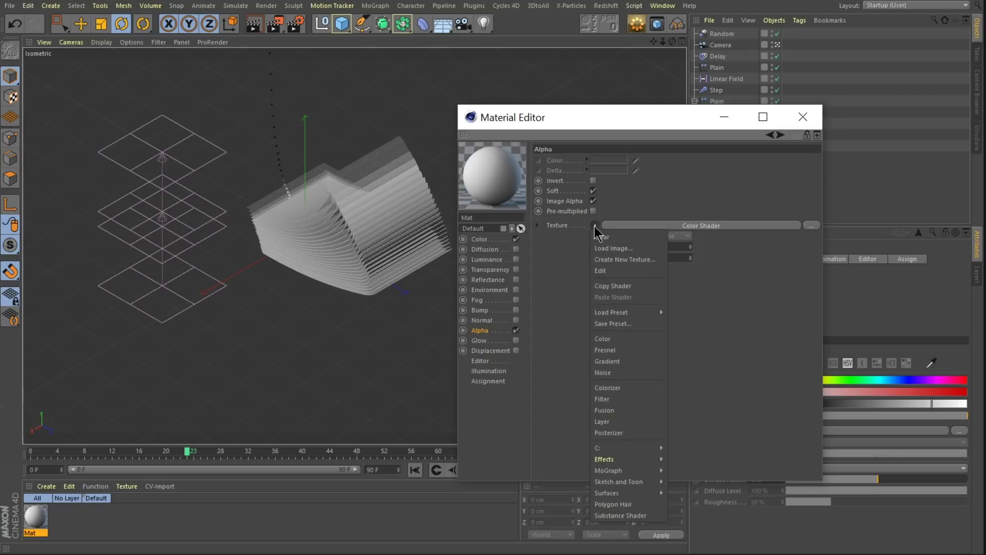
pyautogui.moveTo(615, 470)
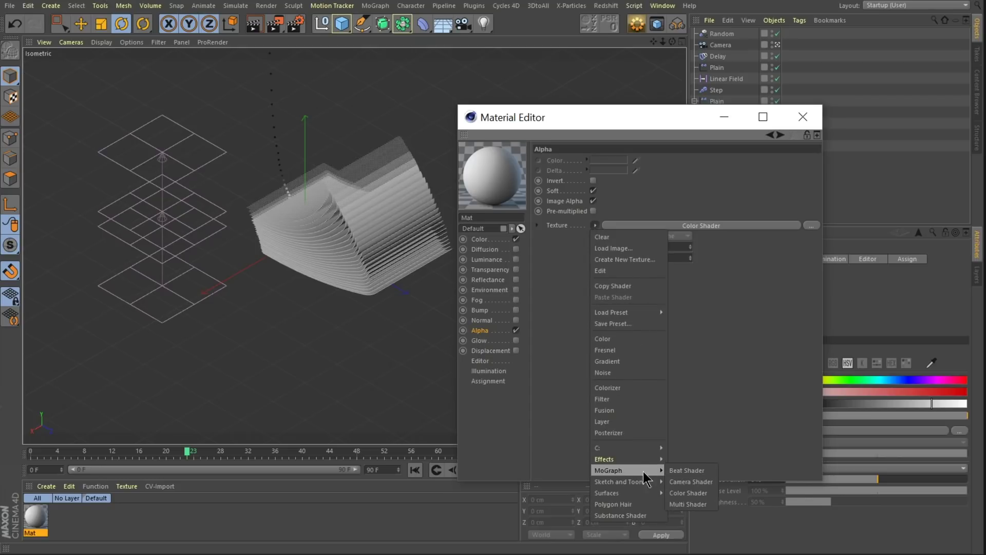
pyautogui.click(688, 493)
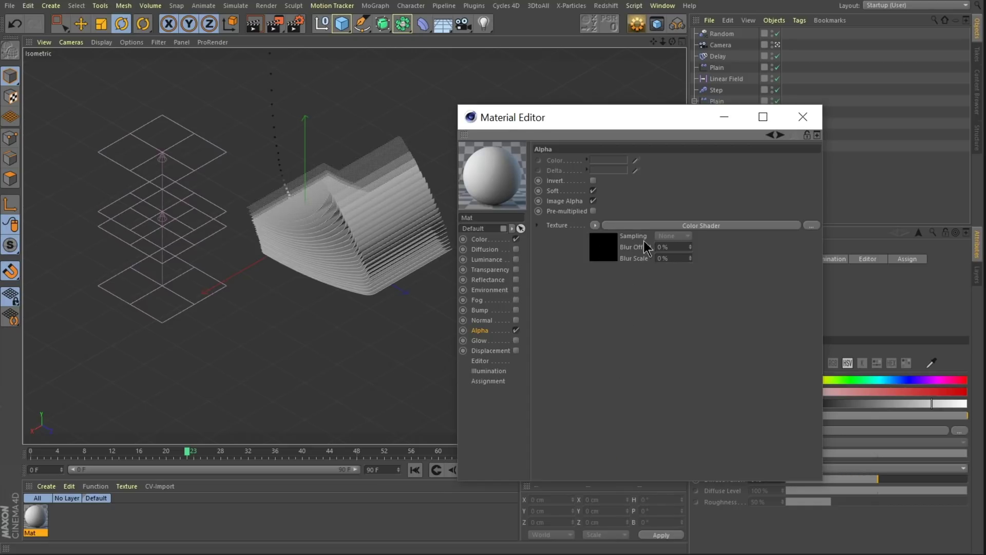
# Check the Color Shader's Channel setting, close the Material Editor, and render the scene.
pyautogui.click(608, 246)
pyautogui.click(570, 147)
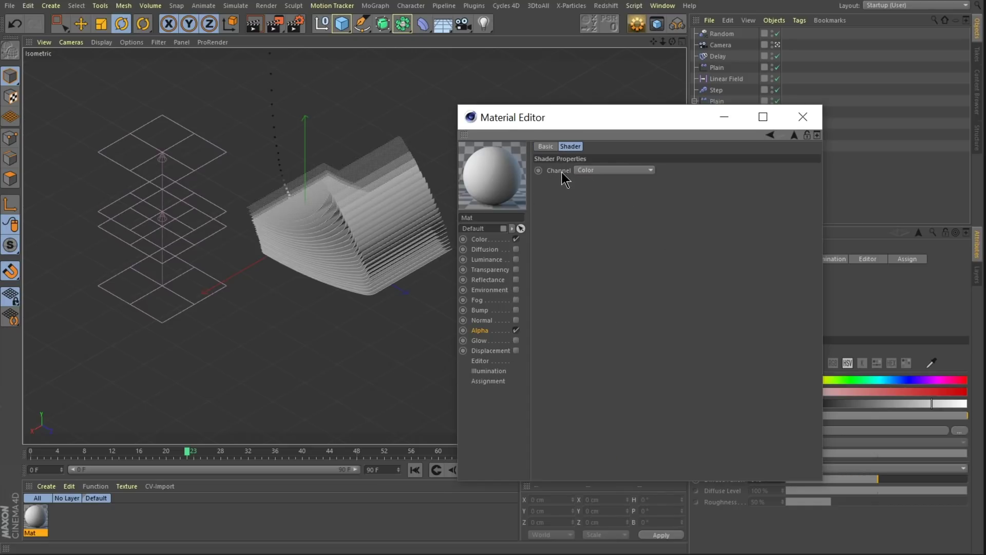
pyautogui.click(591, 170)
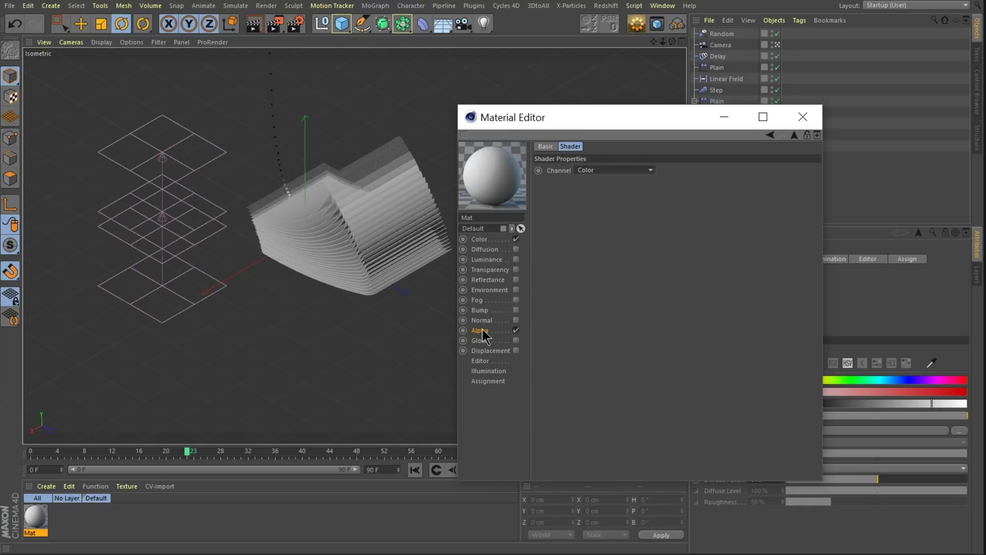
pyautogui.click(803, 116)
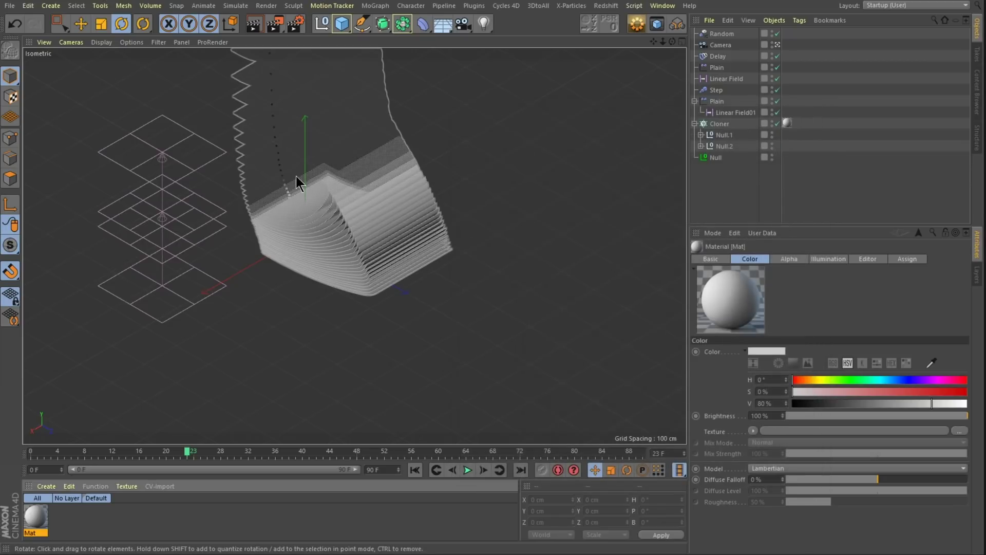
pyautogui.click(254, 24)
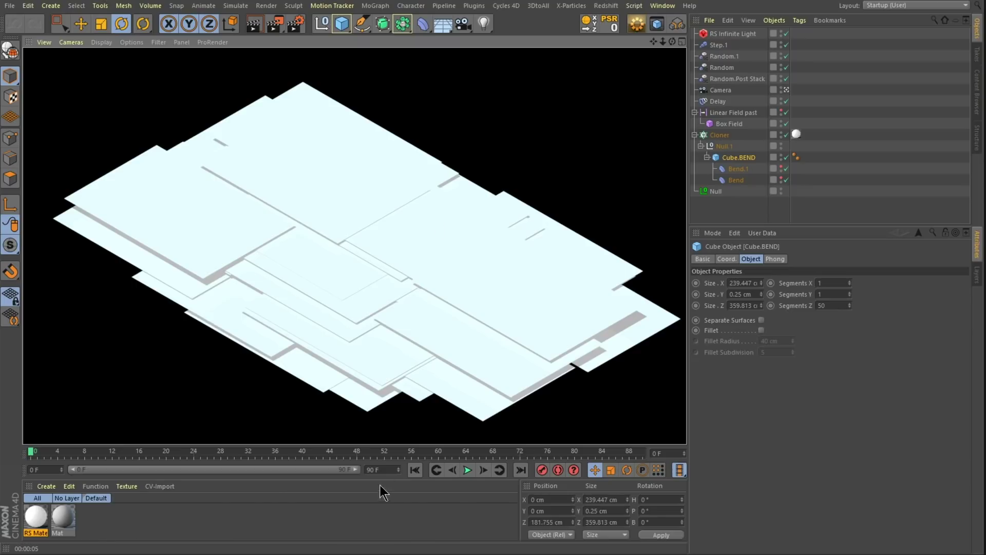
# Play the finished paper-stack animation, then view the Cloner's Object settings.
pyautogui.click(467, 469)
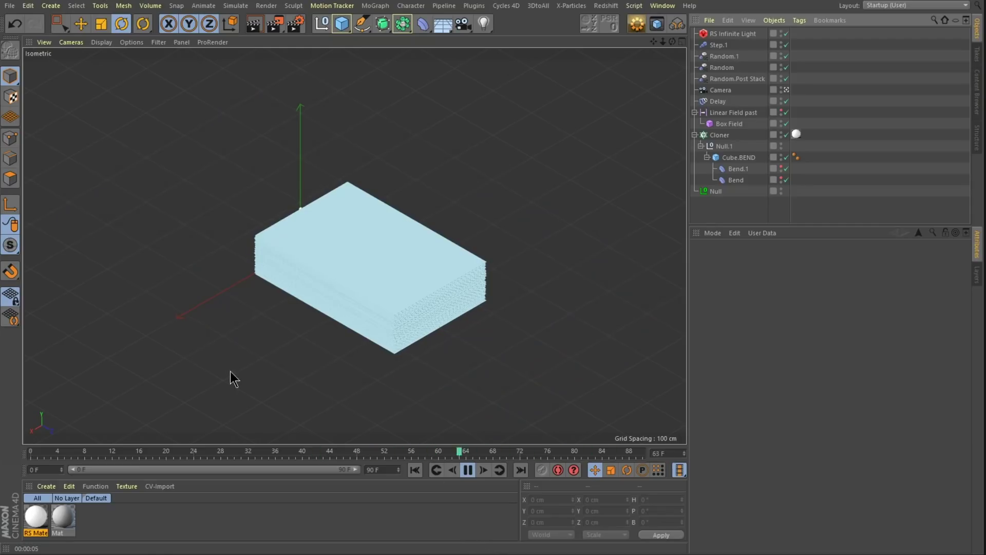
pyautogui.click(467, 470)
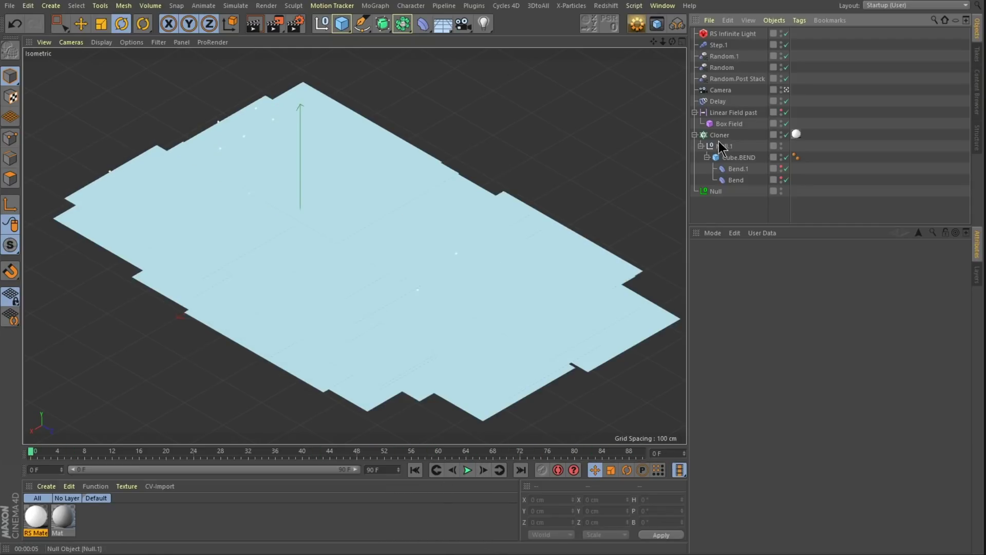
pyautogui.click(721, 135)
pyautogui.click(773, 259)
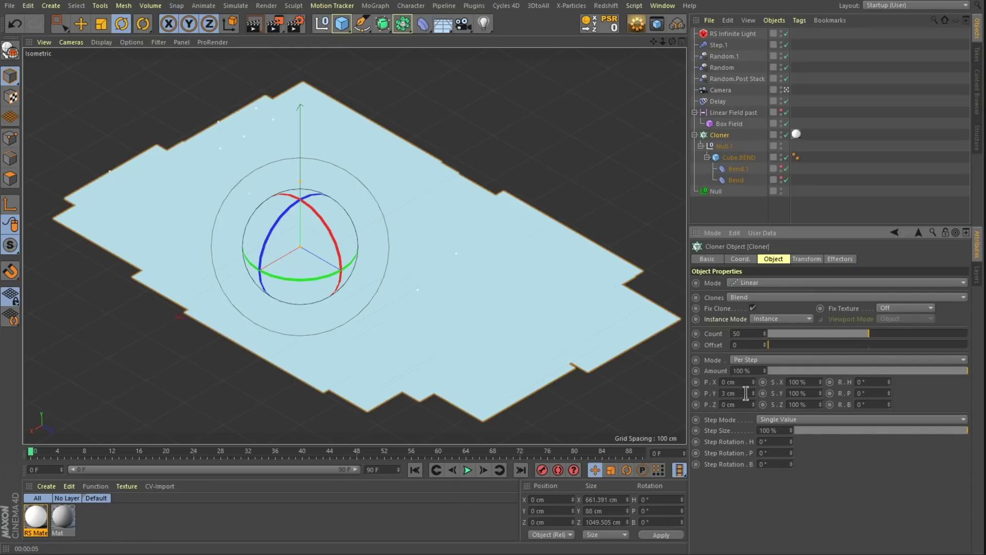
# Inspect Bend.1, then list the Cloner's effectors: Random.Post Stack, Random, Random.1, Step.1, Delay.
pyautogui.click(737, 169)
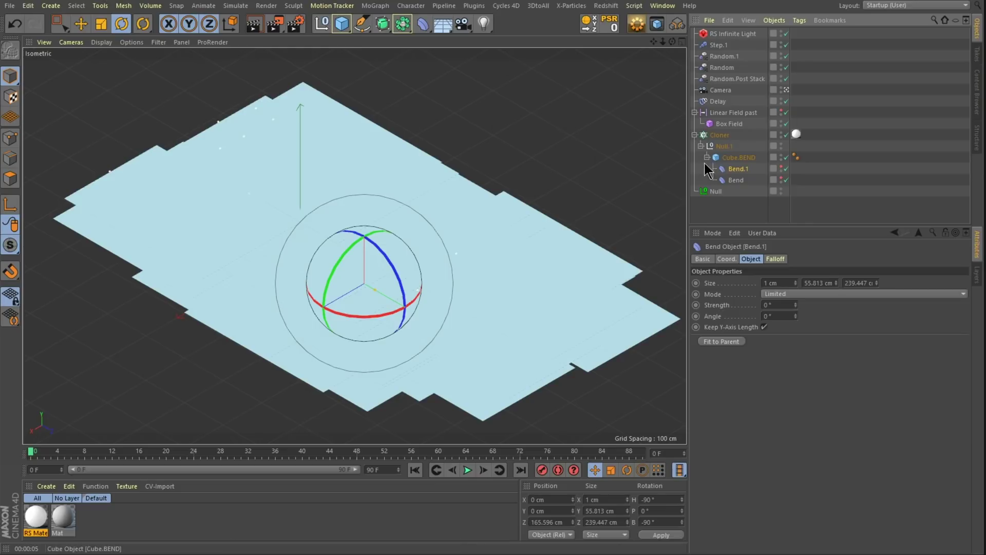
pyautogui.click(695, 134)
pyautogui.click(720, 135)
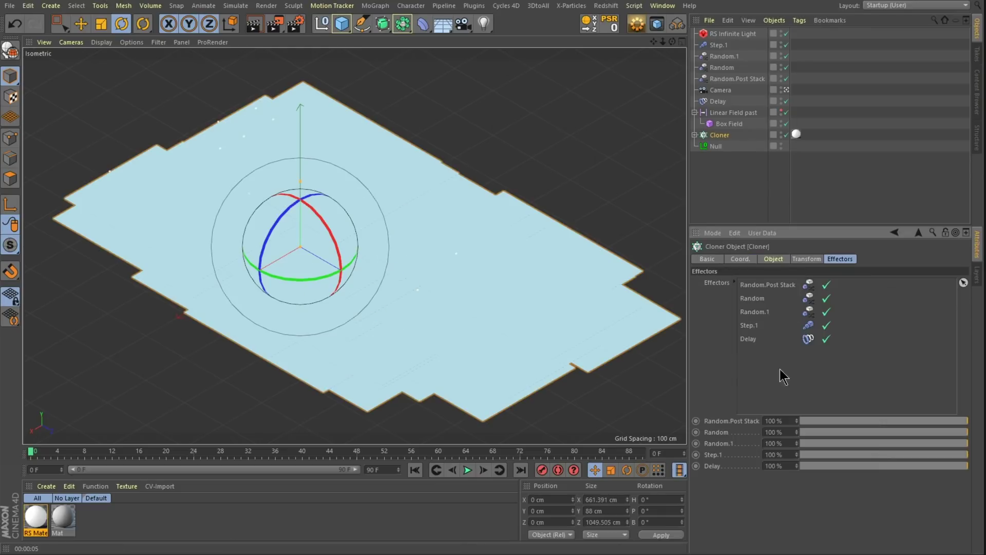
# Disable the RS Infinite Light, switch off Random.Post Stack, then undo back to the Random.mess setup.
pyautogui.click(786, 33)
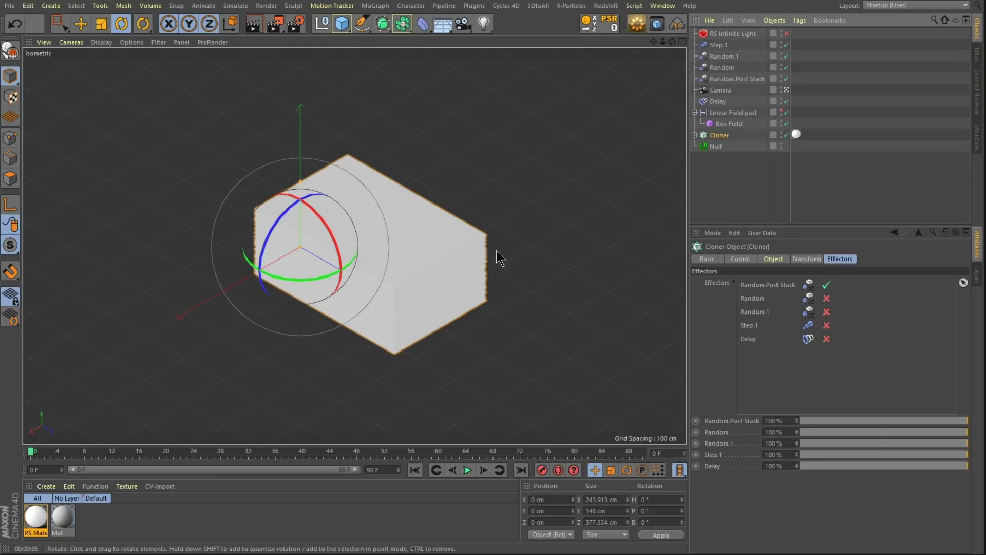
pyautogui.click(827, 285)
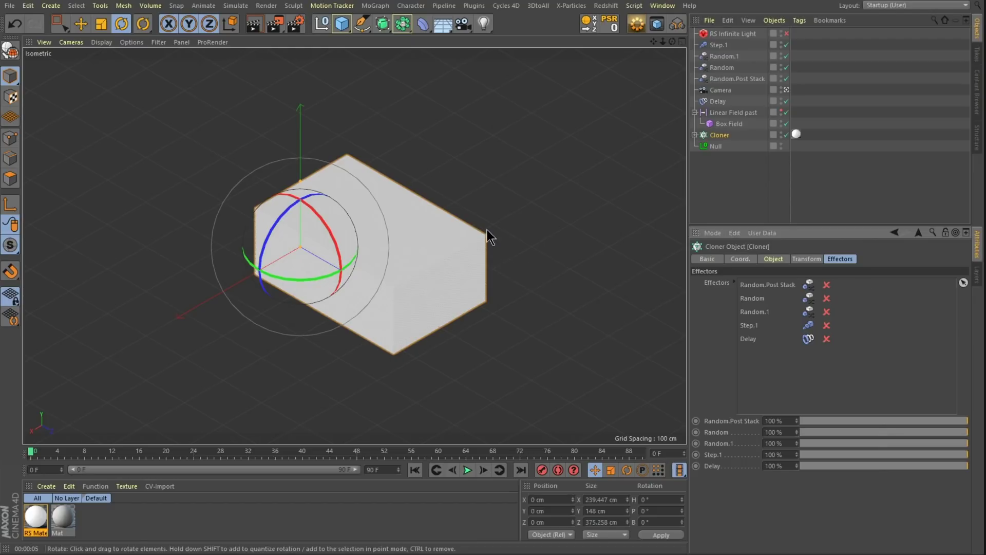
pyautogui.hotkey('ctrl', 'z')
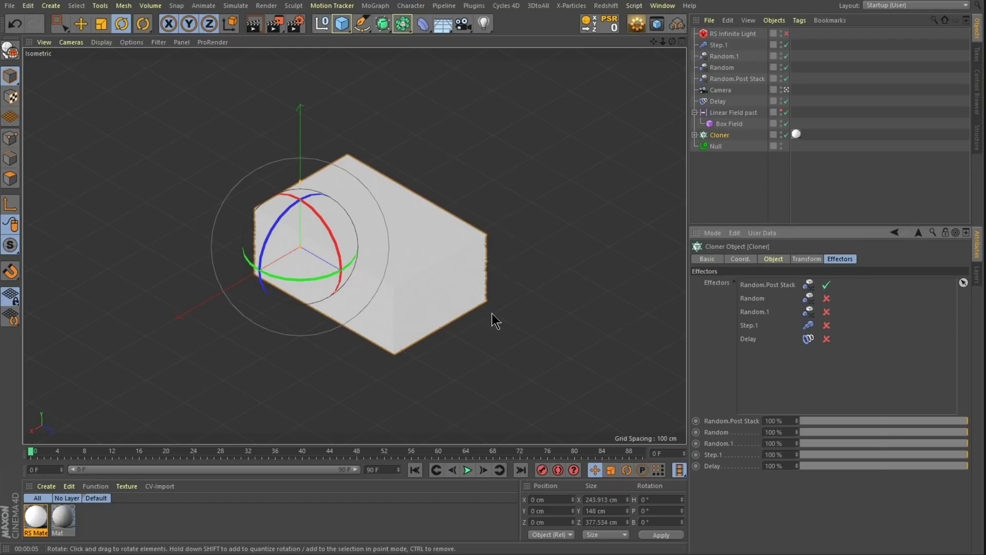
pyautogui.hotkey('ctrl', 'z')
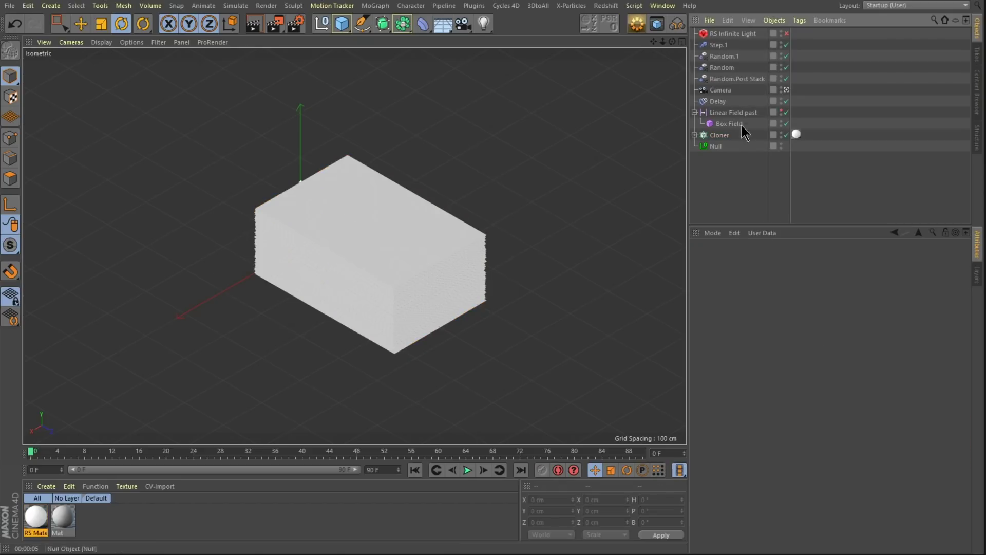
pyautogui.hotkey('ctrl', 'z')
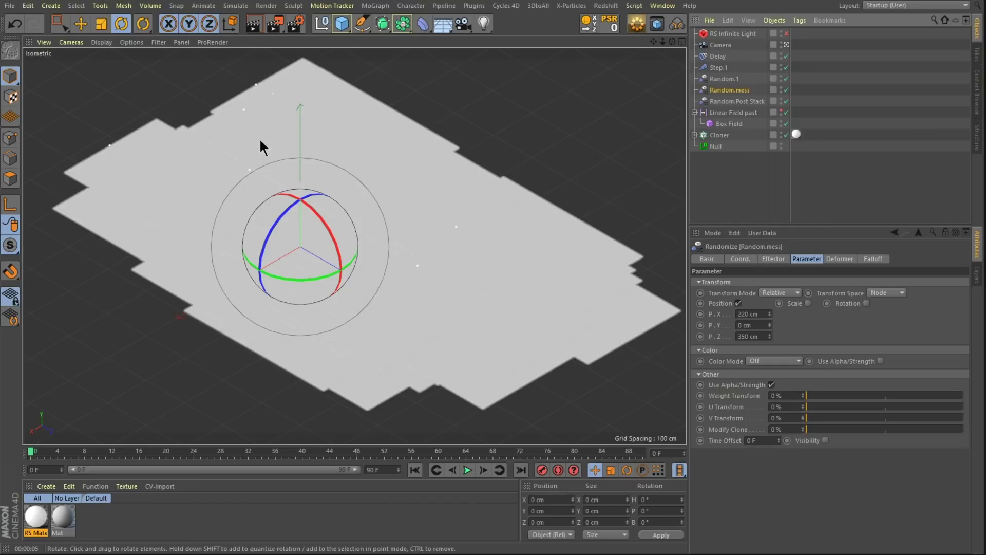
# Toggle Random.mess off and on, then inspect its Linear Field past falloff layer at frame 14.
pyautogui.click(787, 90)
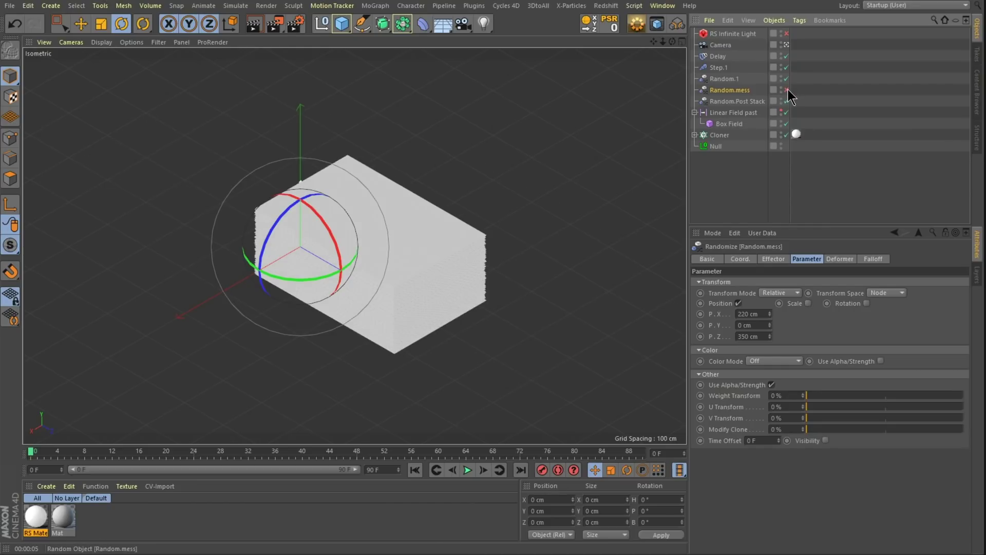
pyautogui.click(786, 90)
pyautogui.click(873, 258)
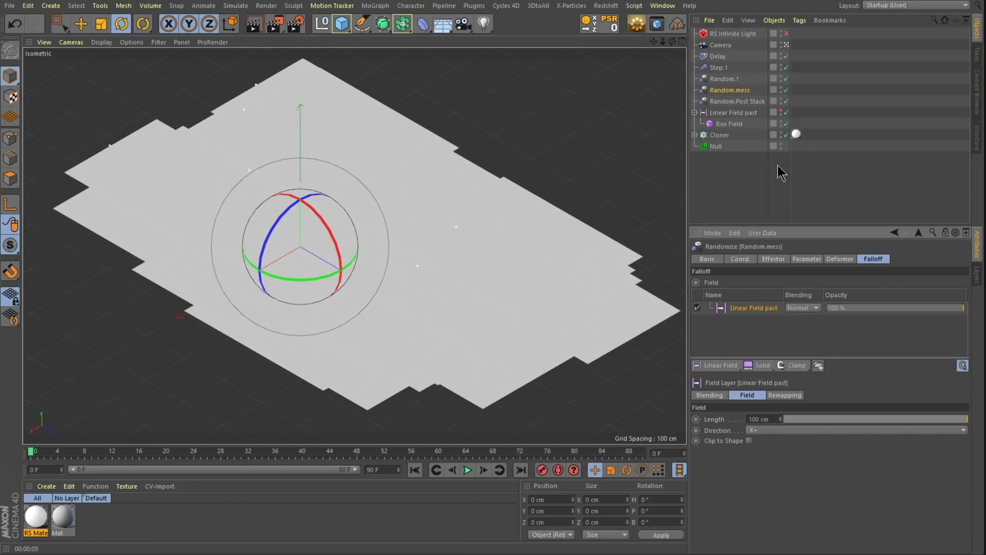
pyautogui.click(733, 113)
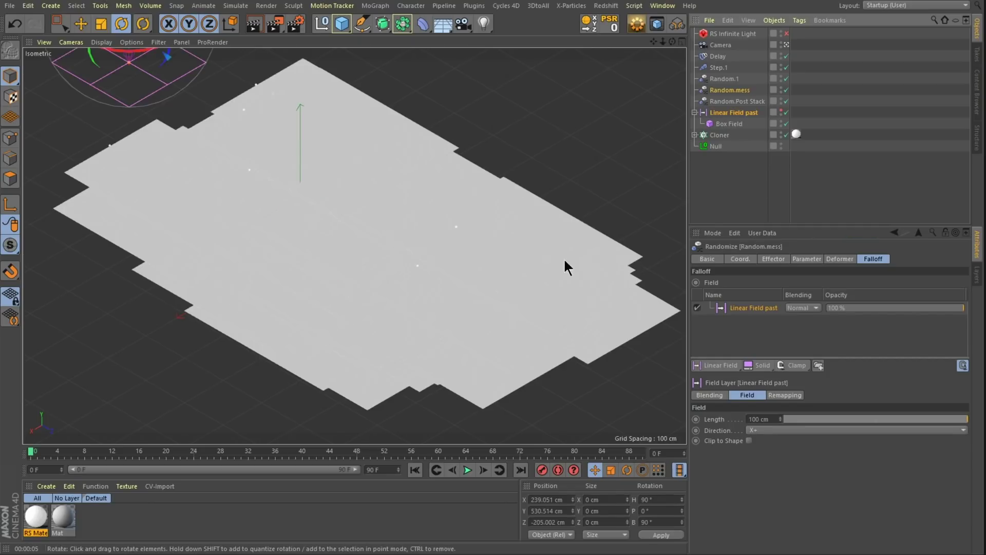
pyautogui.moveTo(31, 452)
pyautogui.mouseDown()
pyautogui.moveTo(374, 448)
pyautogui.moveTo(31, 452)
pyautogui.mouseUp()
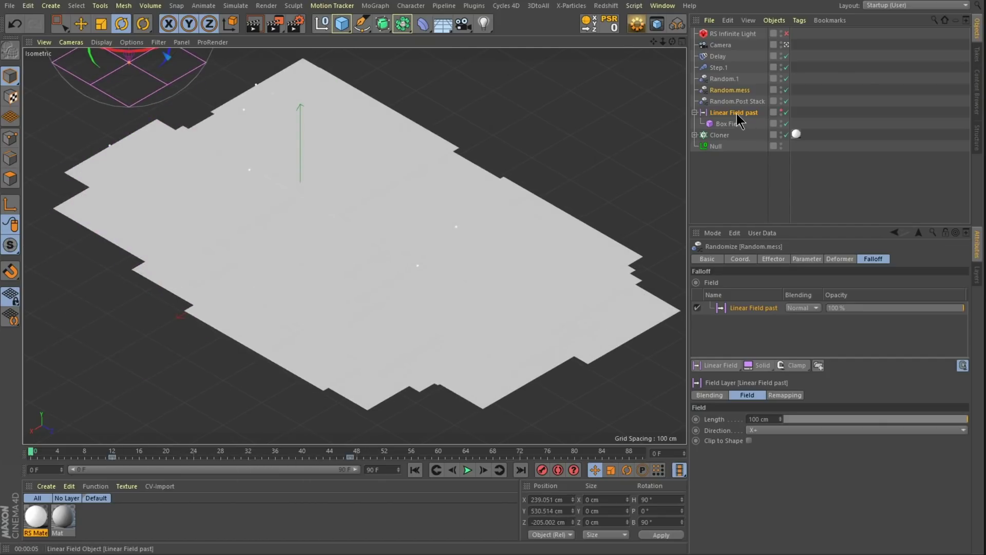
pyautogui.click(735, 112)
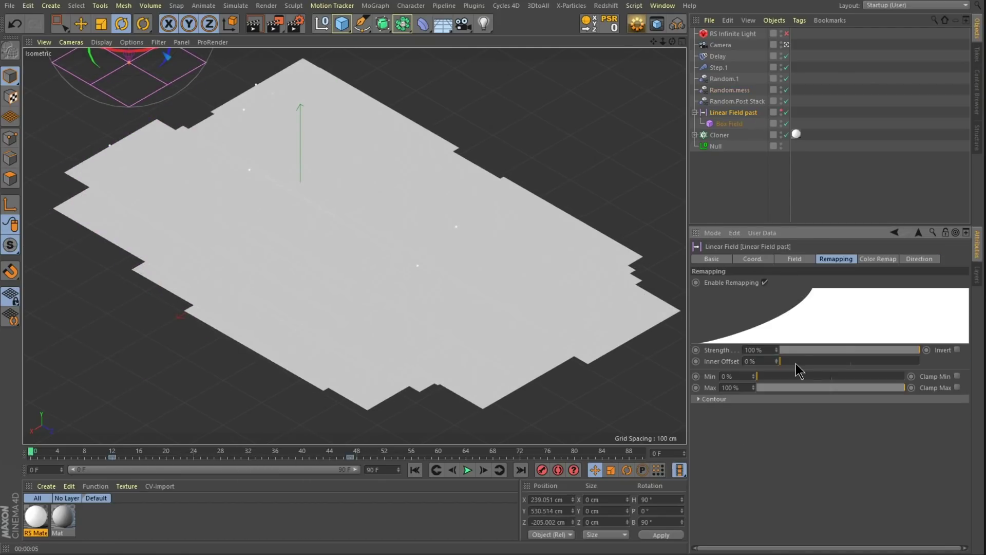
# Expand the Linear Field past contour curve, preview the stacking sweep, and select the Box Field.
pyautogui.click(842, 398)
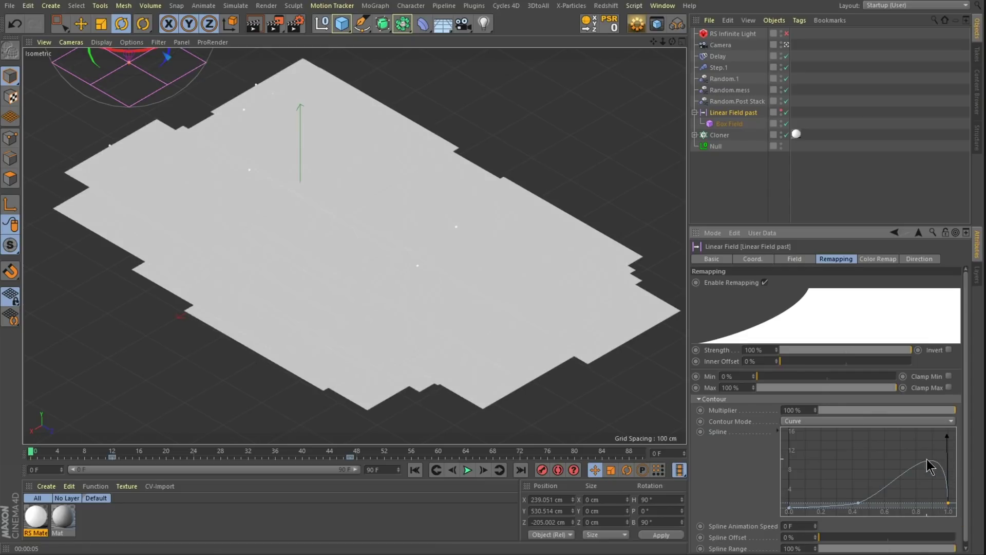
pyautogui.click(468, 471)
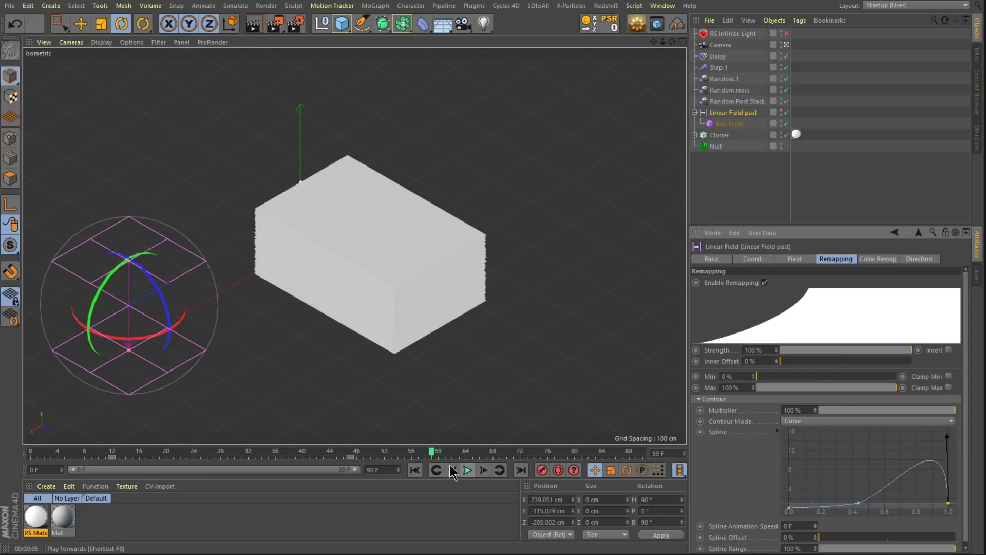
pyautogui.click(415, 470)
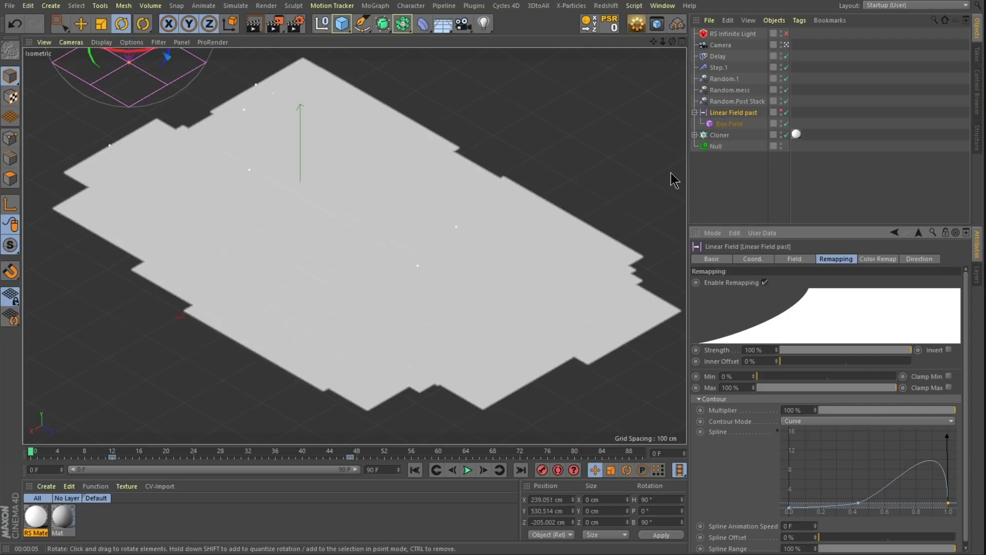
pyautogui.click(734, 127)
# Give the Box Field's remapping curve an eased shape.
pyautogui.rightClick(892, 464)
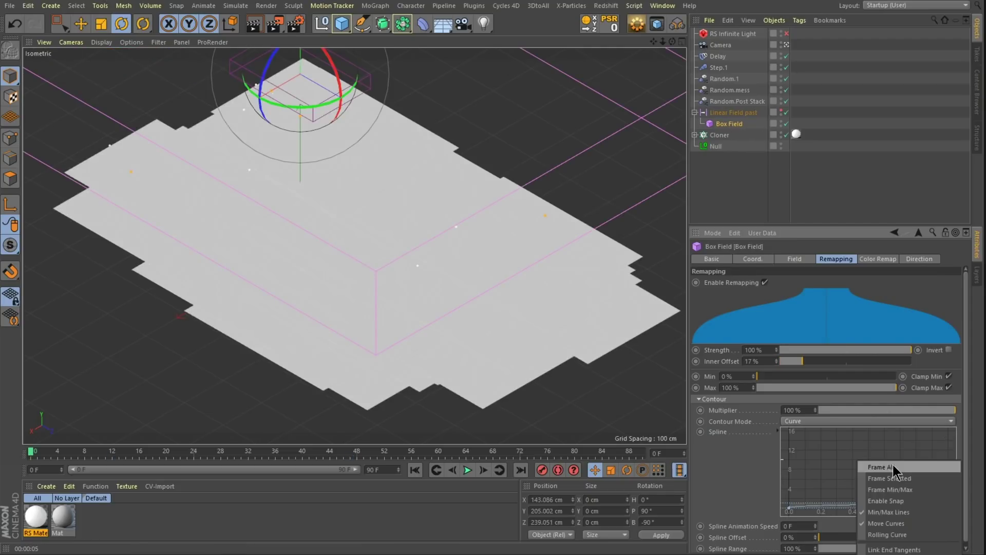
pyautogui.click(904, 478)
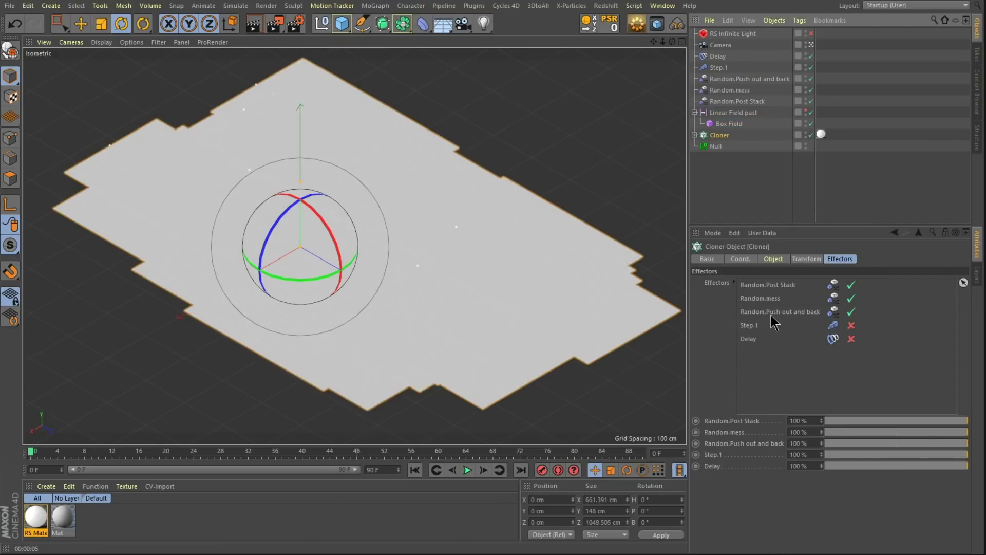
# Compare the stack with Step.1 on and off from an eye-level perspective, leaving Step.1 enabled.
pyautogui.click(467, 470)
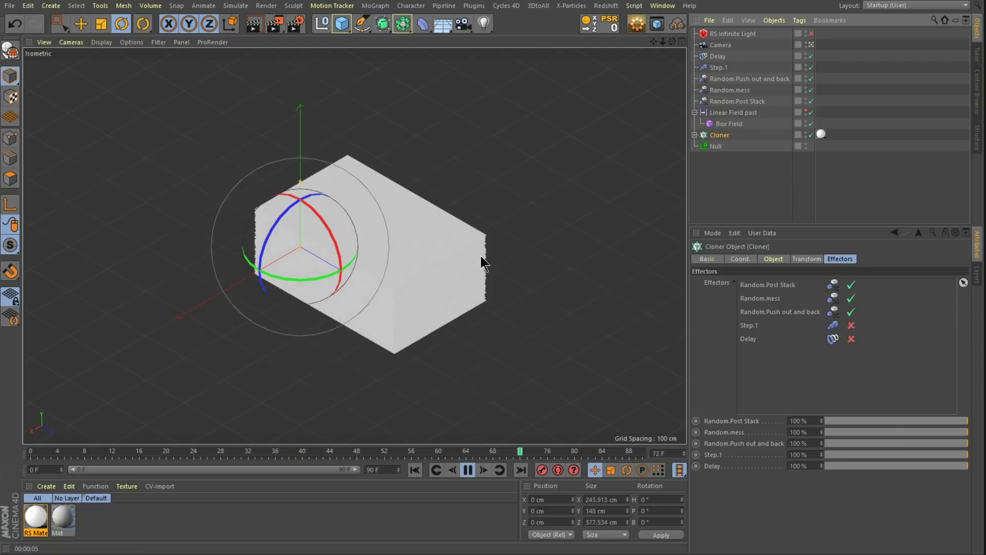
pyautogui.click(851, 325)
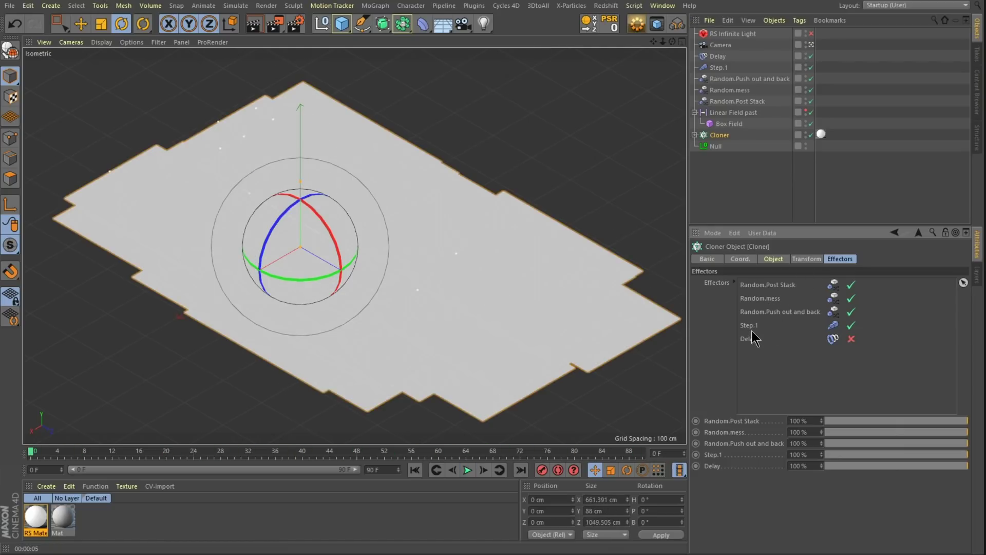
pyautogui.click(851, 325)
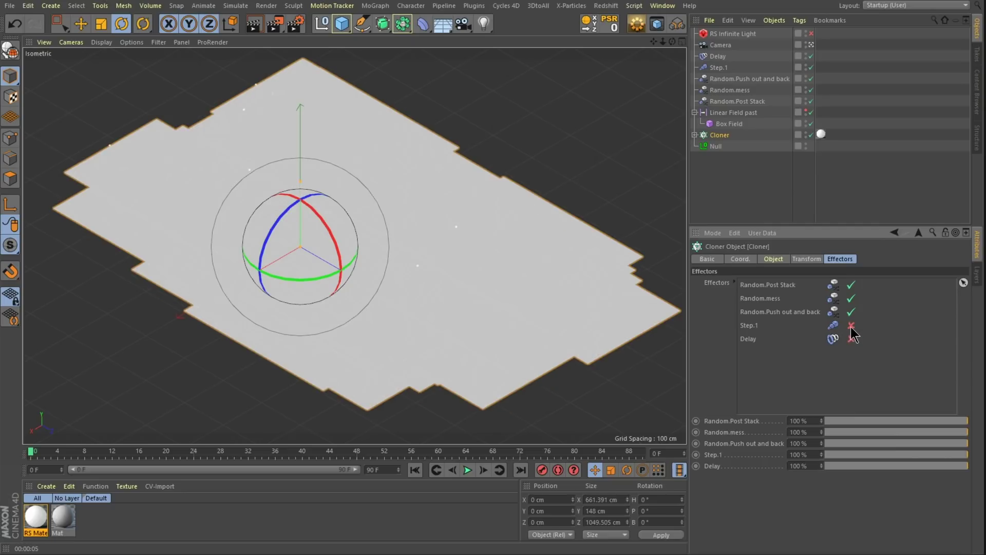
pyautogui.click(851, 326)
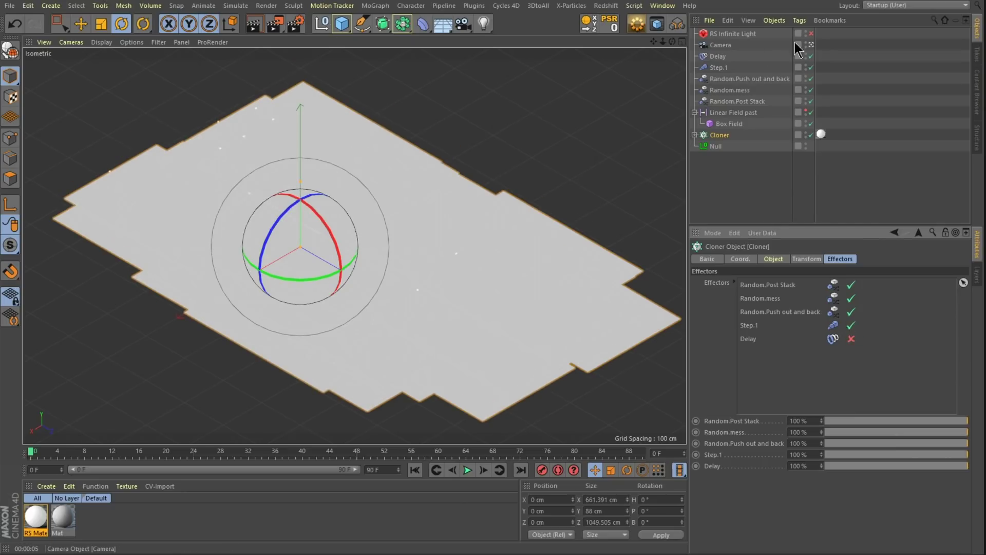
pyautogui.press('F1')
pyautogui.moveTo(368, 195)
pyautogui.keyDown('alt'); pyautogui.mouseDown()
pyautogui.moveTo(344, 181)
pyautogui.moveTo(504, 245)
pyautogui.moveTo(399, 196)
pyautogui.moveTo(375, 252)
pyautogui.moveTo(398, 261)
pyautogui.mouseUp(); pyautogui.keyUp('alt')
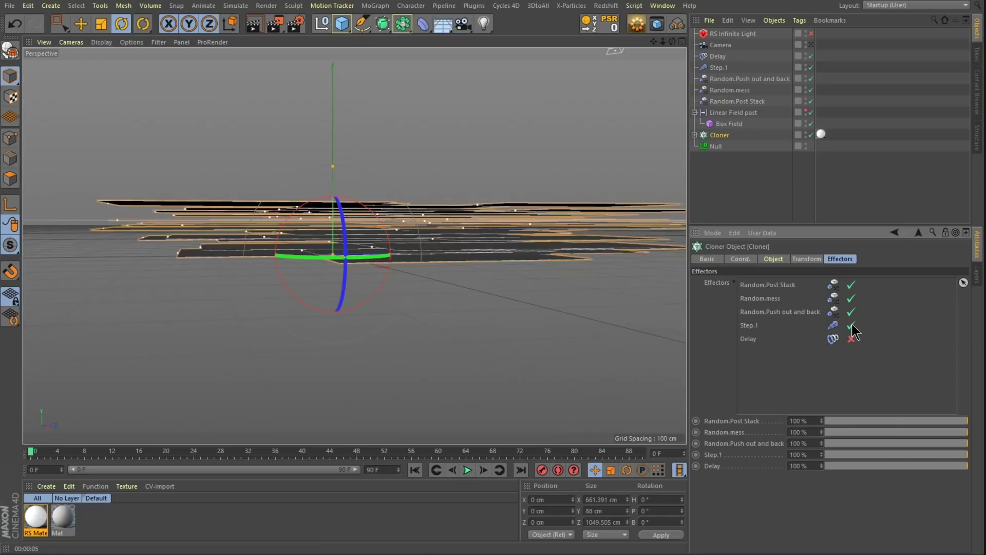
pyautogui.click(851, 325)
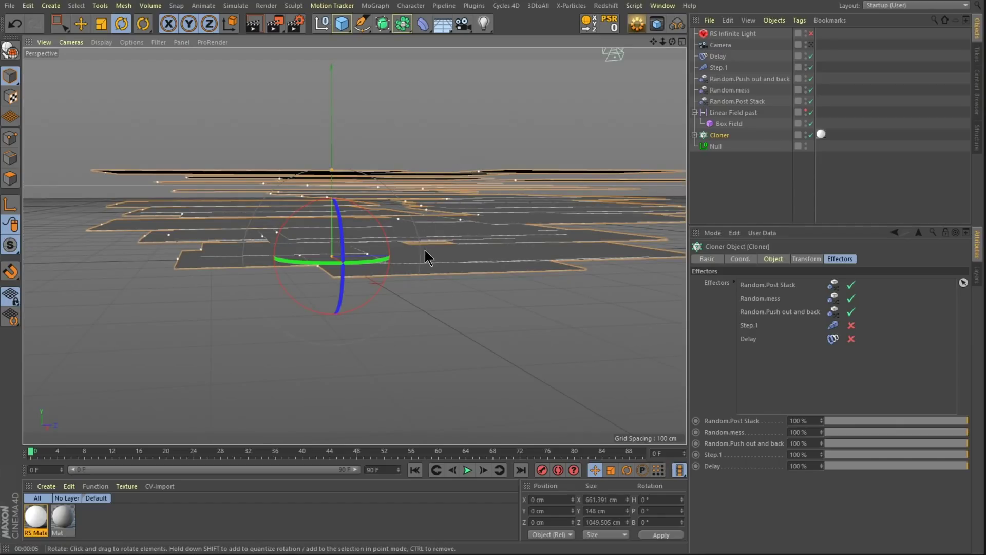
pyautogui.click(852, 325)
# Select the Delay effector and view its Spring mode at 44% strength.
pyautogui.scroll(-3, 319, 241)
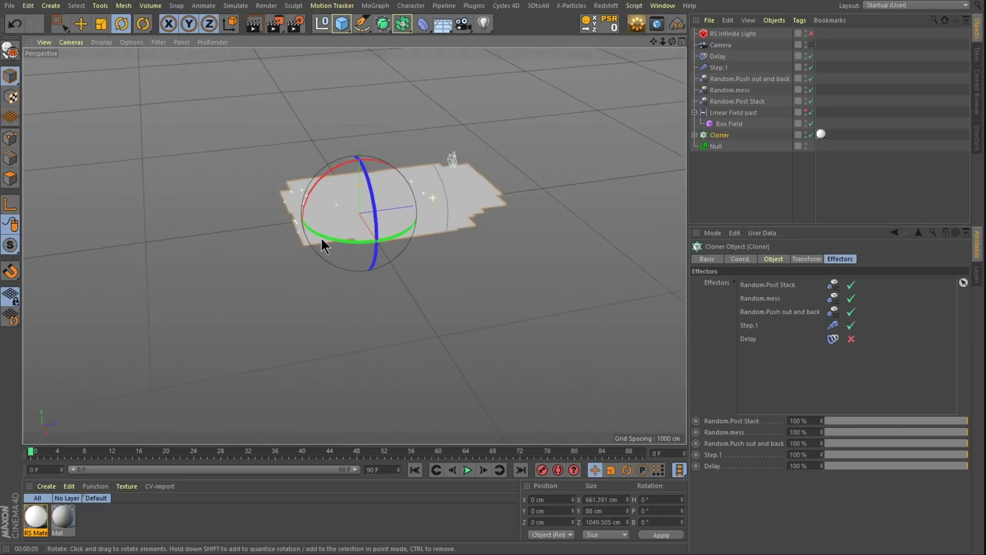
pyautogui.click(755, 340)
pyautogui.click(822, 56)
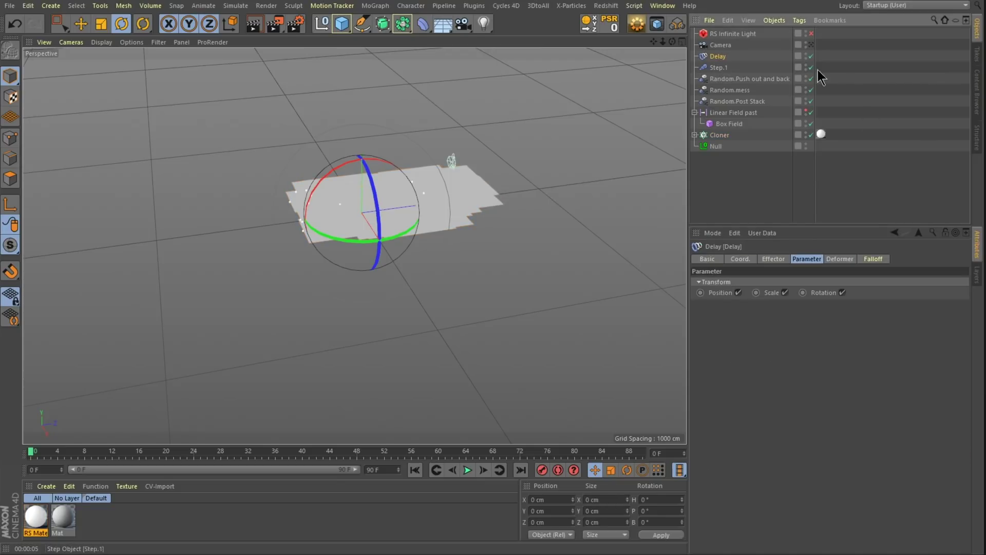
pyautogui.click(773, 259)
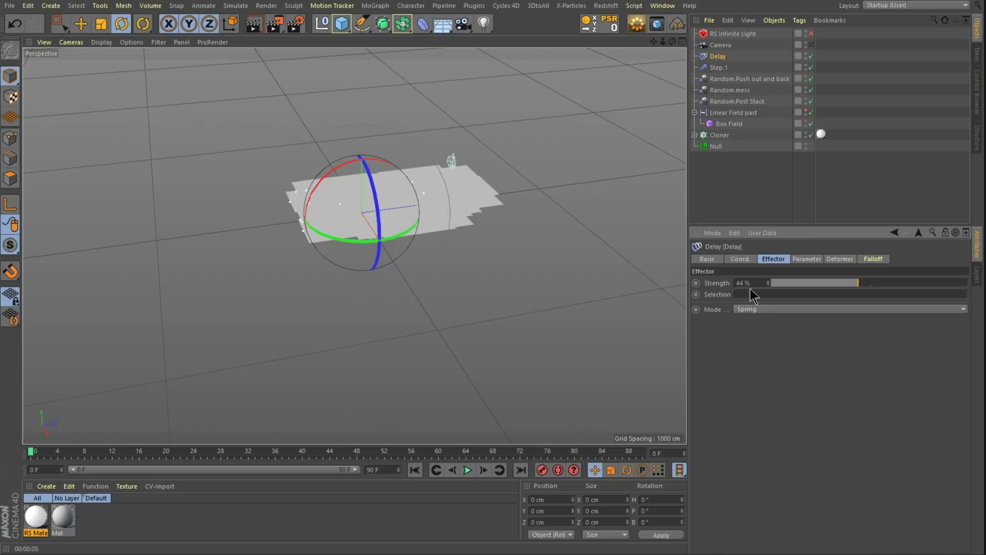
pyautogui.click(813, 47)
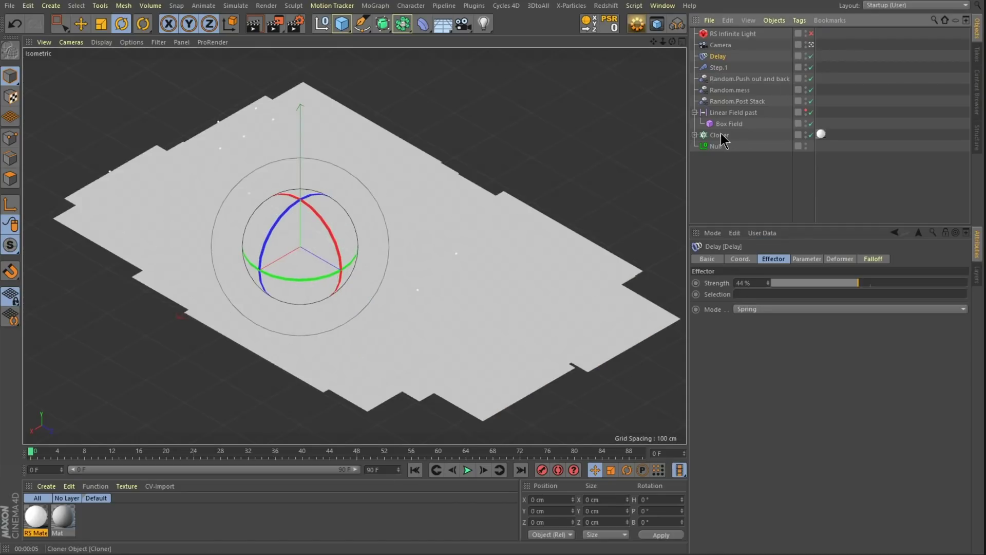
# Enable the Delay effector in the Cloner's Effectors list and play so the sheets settle into a stack.
pyautogui.click(751, 134)
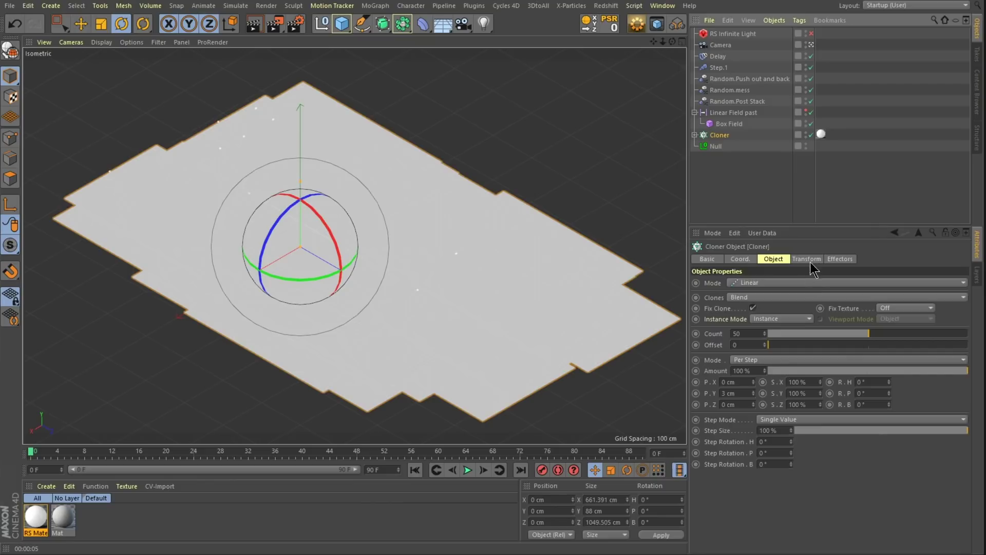
pyautogui.click(829, 260)
pyautogui.click(851, 339)
pyautogui.click(468, 470)
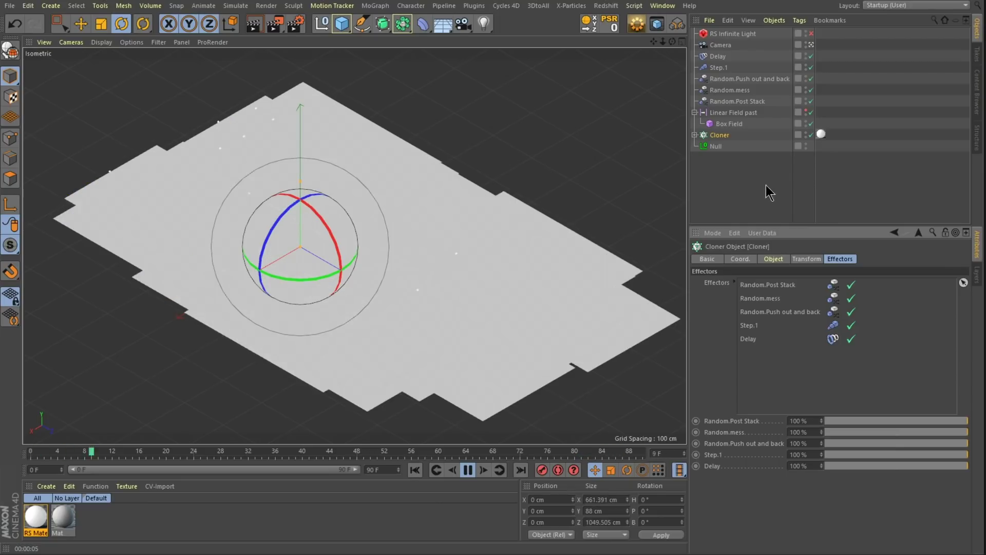
pyautogui.click(772, 185)
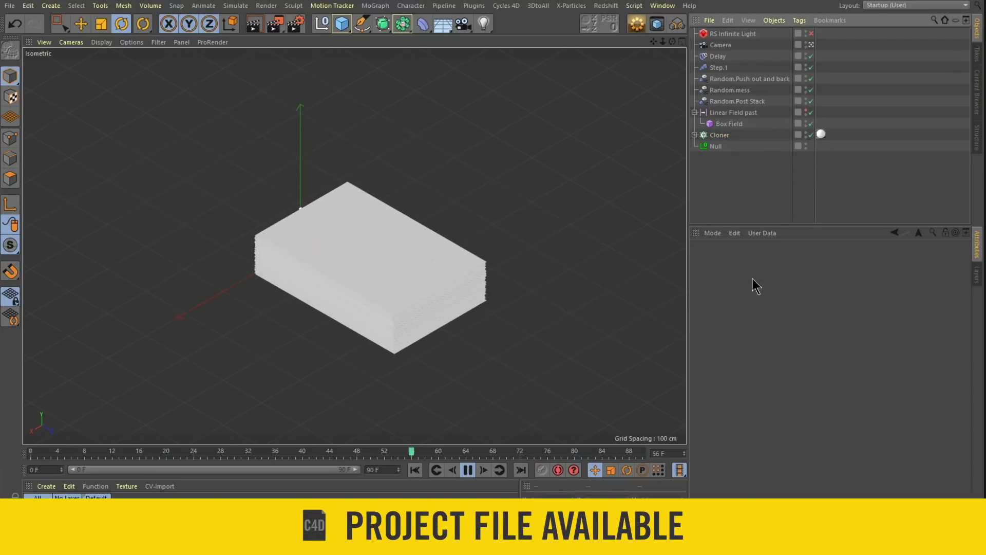
# Stop playback at frame 78 with F8, leaving the sheets as a tidy paper block.
pyautogui.press('F8')
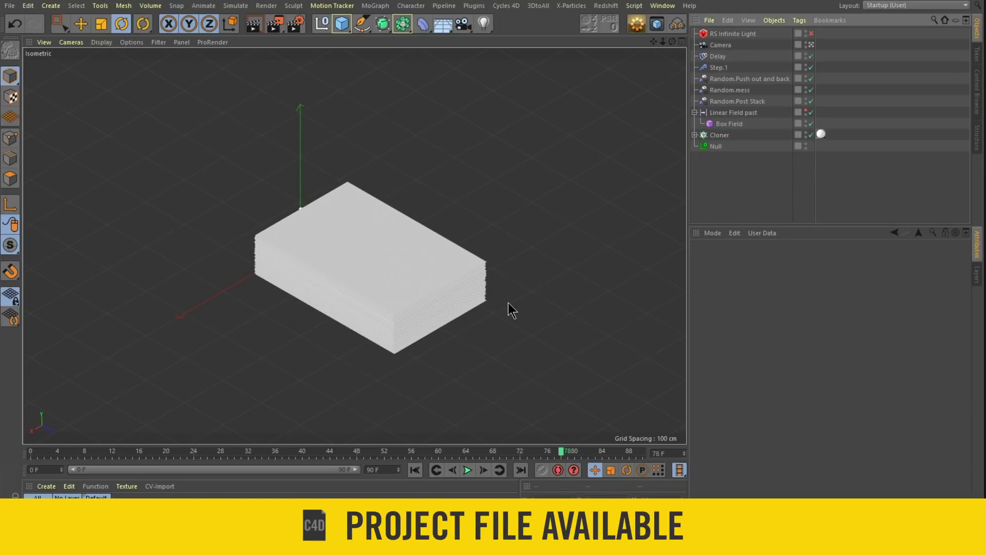